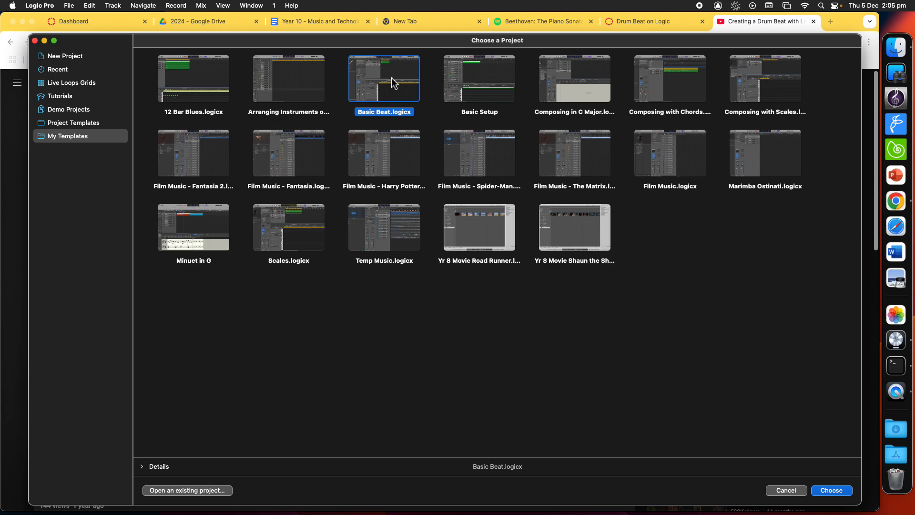
Step: Open the Basic Beat template project and play the beat from the start briefly
{"action": "double_click", "coordinate": [392, 79]}
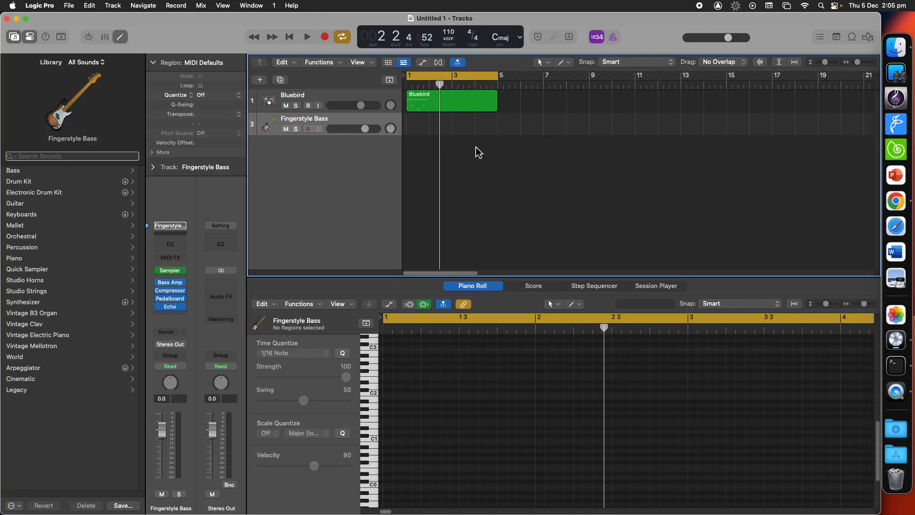
{"action": "key", "text": "Return"}
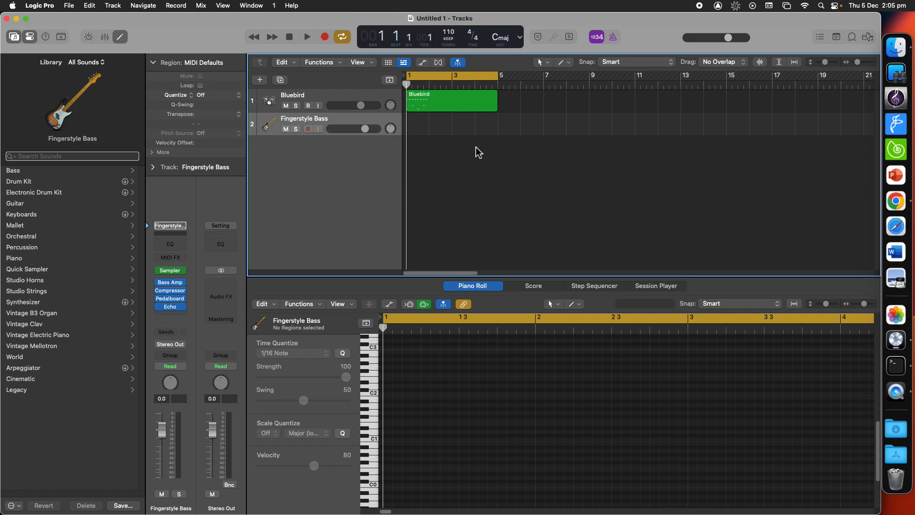
{"action": "key", "text": "space"}
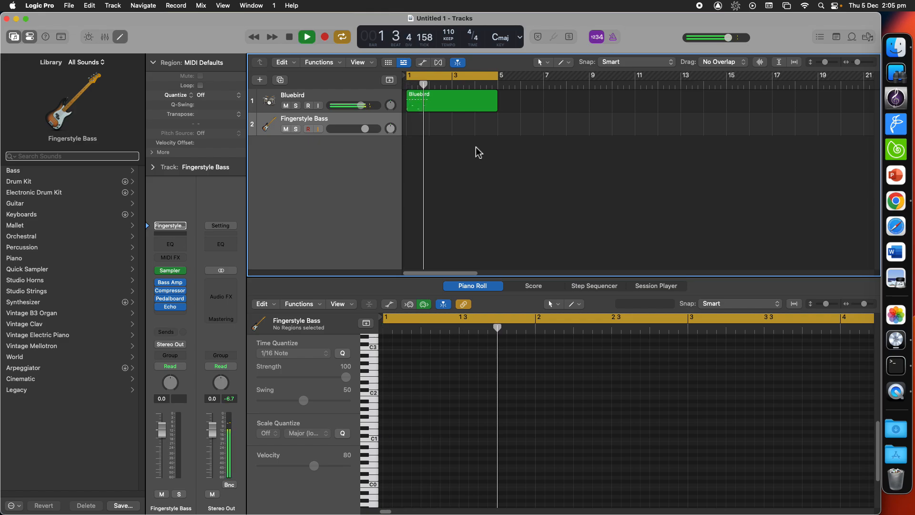
{"action": "key", "text": "space"}
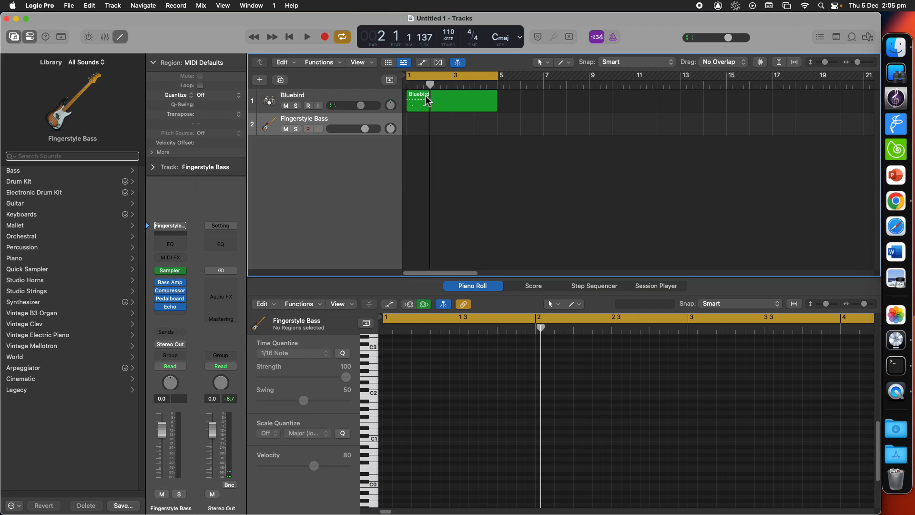
Step: Select all notes of the Bluebird region's first bar in the piano roll and repeat them twice across the region
{"action": "left_click", "coordinate": [427, 100]}
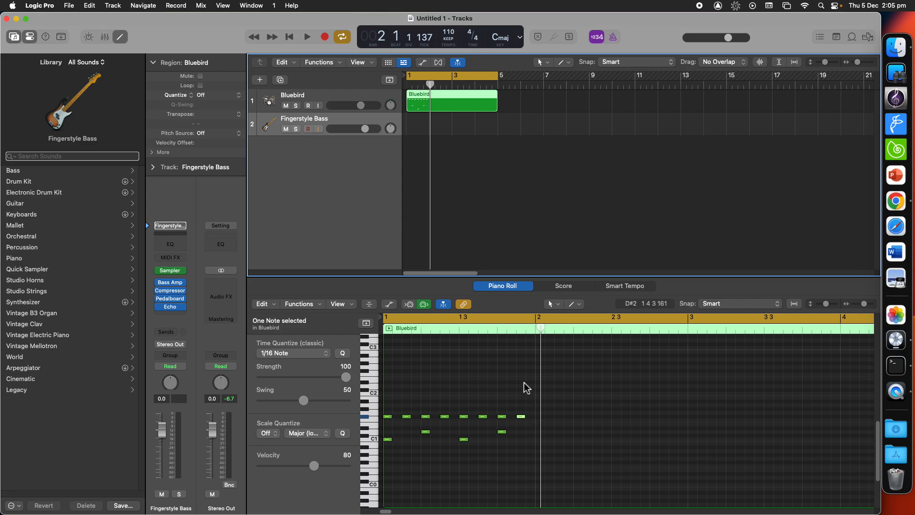
{"action": "left_click_drag", "start_coordinate": [529, 377], "coordinate": [386, 473]}
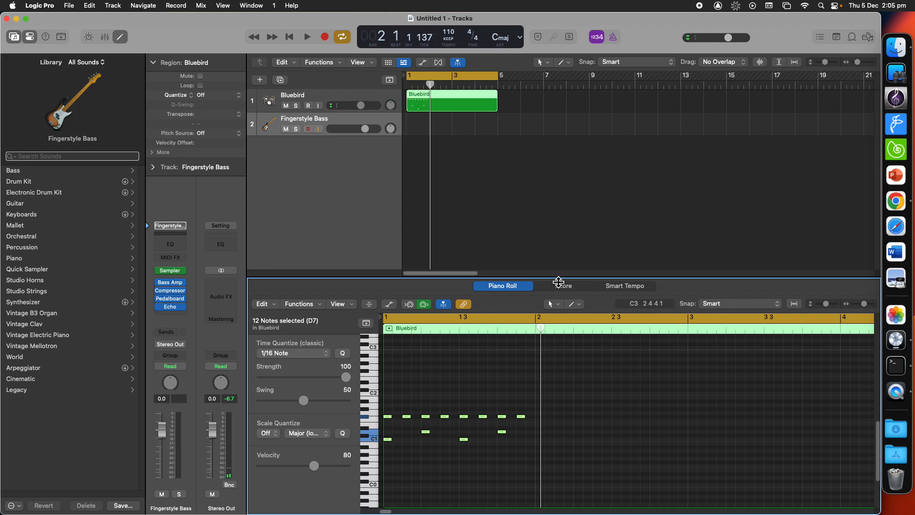
{"action": "left_click", "coordinate": [557, 409]}
{"action": "left_click_drag", "start_coordinate": [581, 369], "coordinate": [387, 490]}
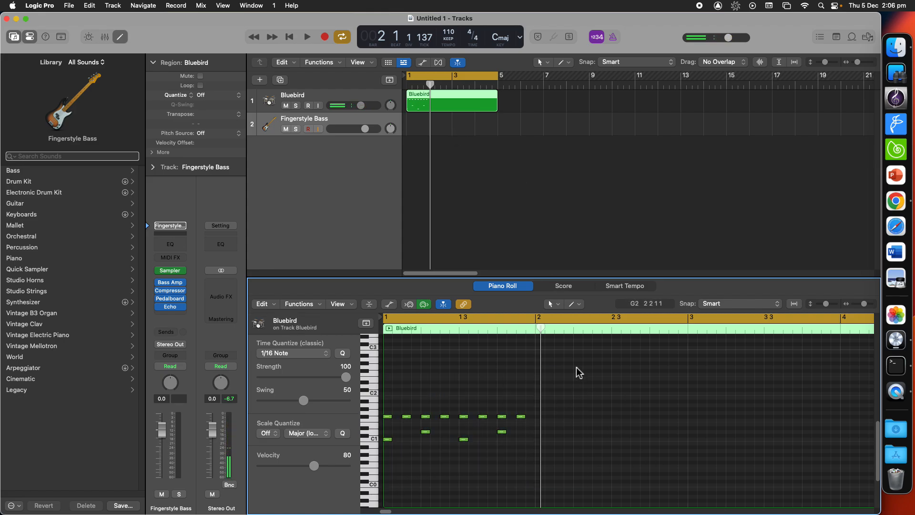
{"action": "left_click_drag", "start_coordinate": [574, 374], "coordinate": [384, 481]}
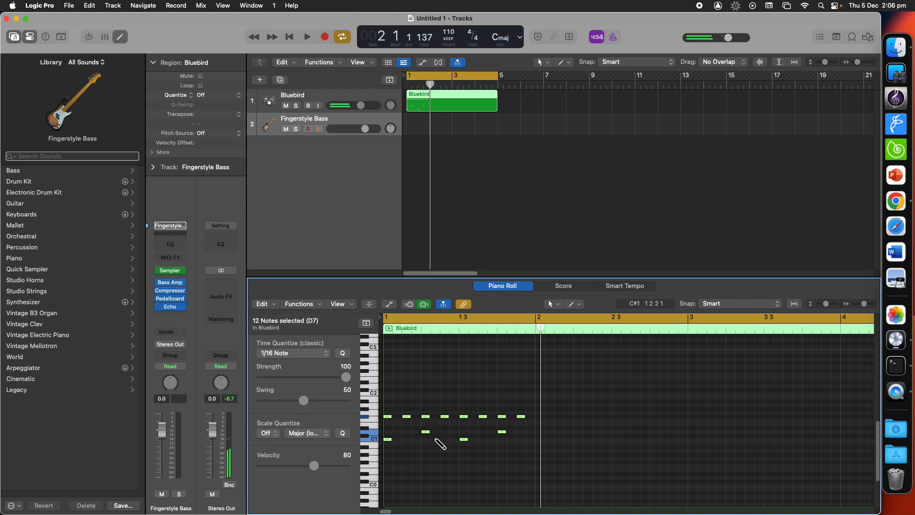
{"action": "key", "text": "super+v"}
{"action": "key", "text": "super+r"}
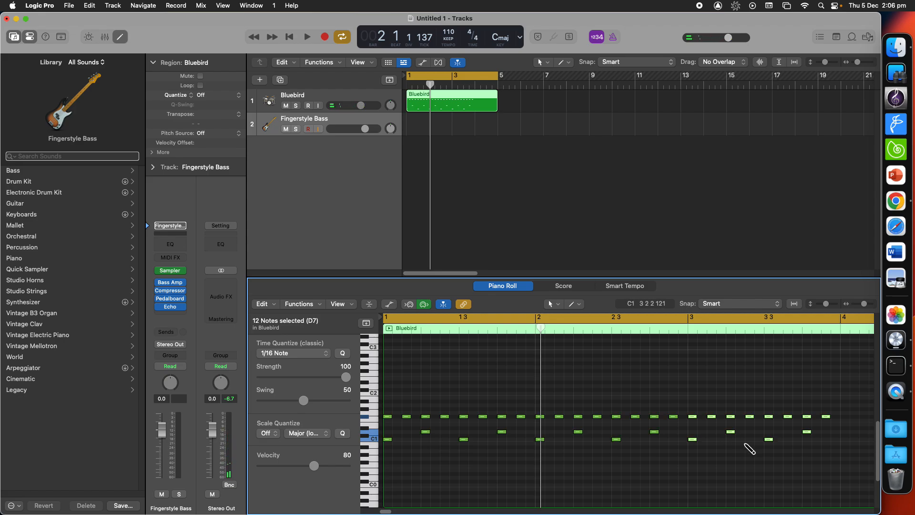
{"action": "key", "text": "super+r"}
Step: Add two extra hi-hat sixteenth notes between the first beat's eighth notes and play the pattern
{"action": "scroll", "coordinate": [669, 398], "scroll_direction": "right", "scroll_amount": 5}
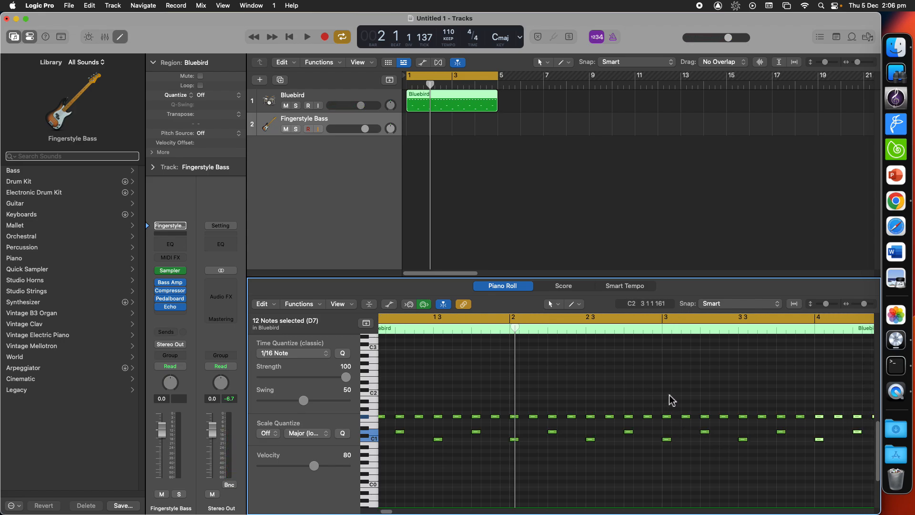
{"action": "scroll", "coordinate": [665, 395], "scroll_direction": "left", "scroll_amount": 5}
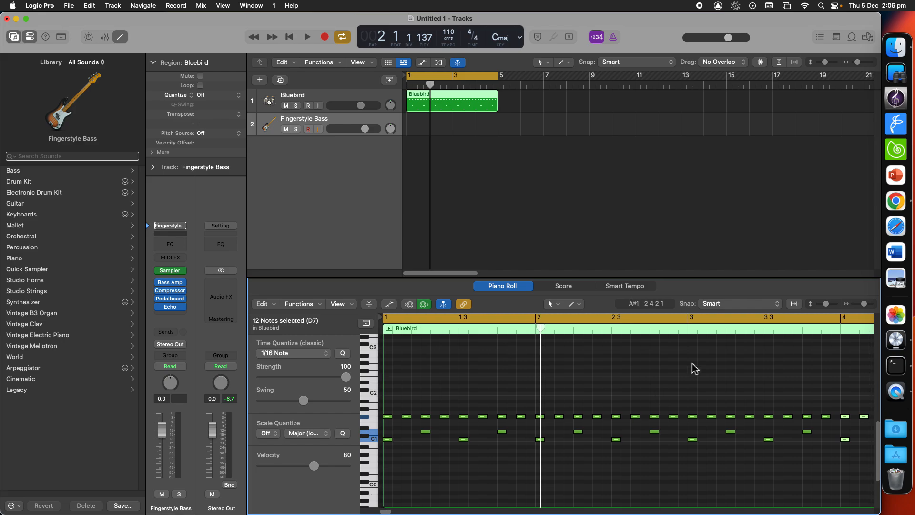
{"action": "left_click", "coordinate": [472, 138]}
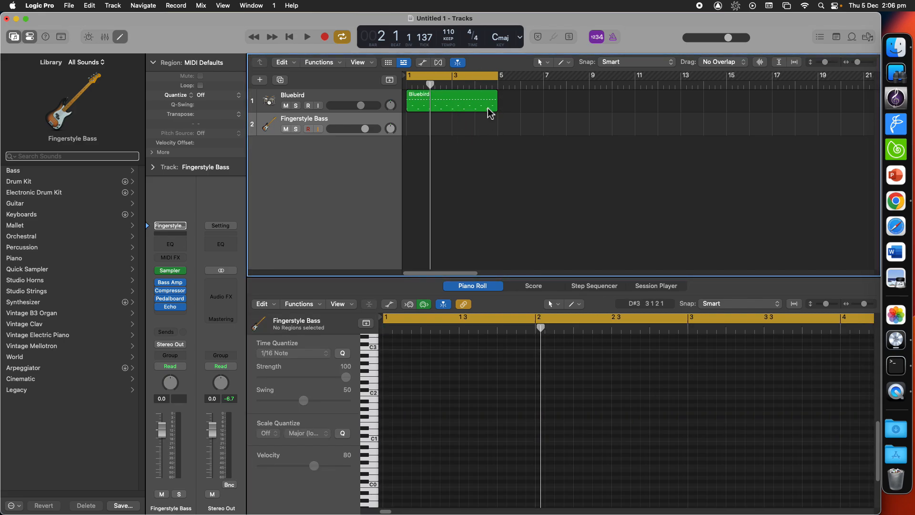
{"action": "left_click", "coordinate": [441, 102]}
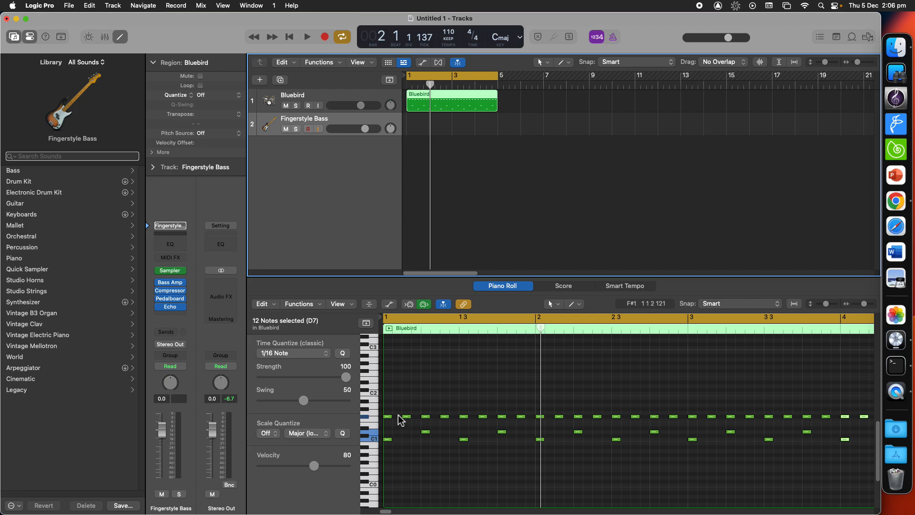
{"action": "key", "text": "Return"}
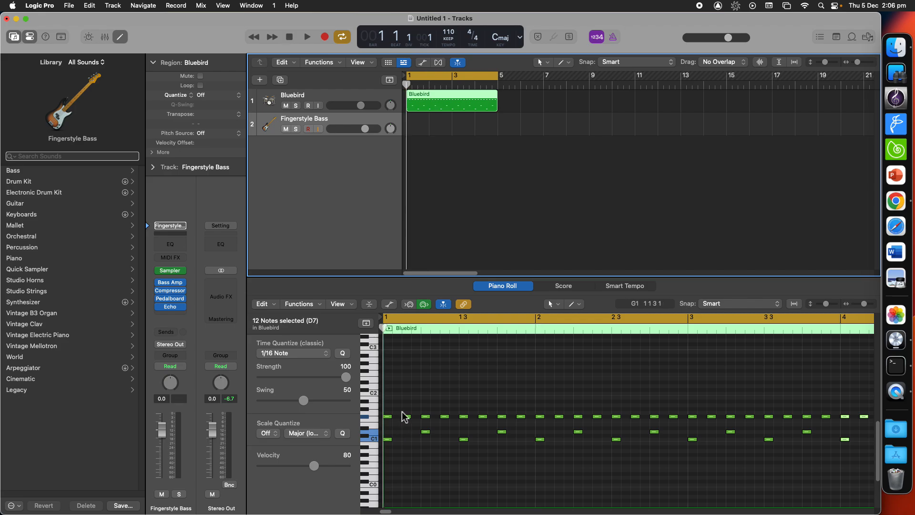
{"action": "scroll", "coordinate": [396, 415], "scroll_direction": "down", "scroll_amount": 2}
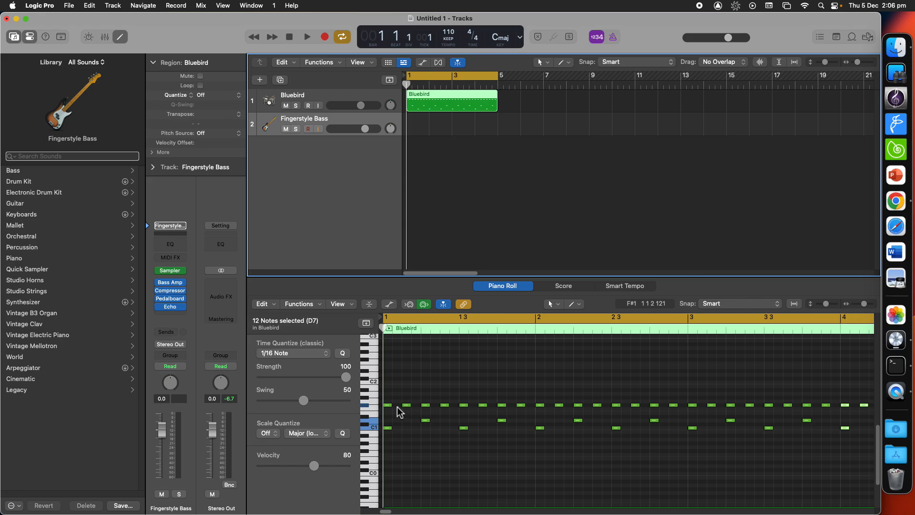
{"action": "left_click", "coordinate": [397, 405]}
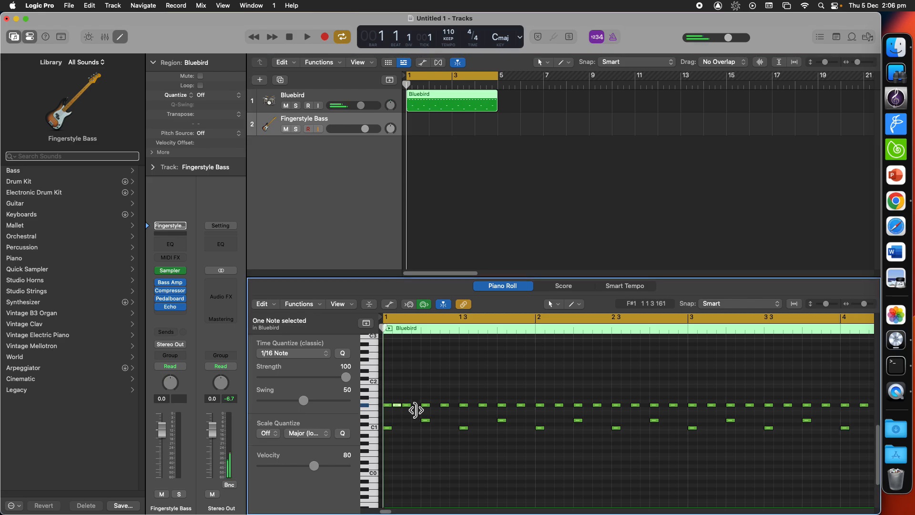
{"action": "left_click", "coordinate": [416, 405]}
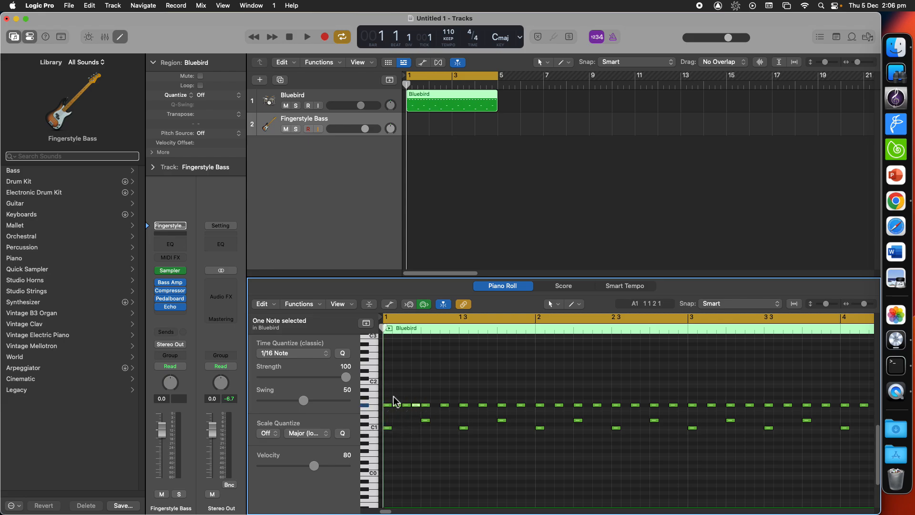
{"action": "left_click", "coordinate": [365, 406]}
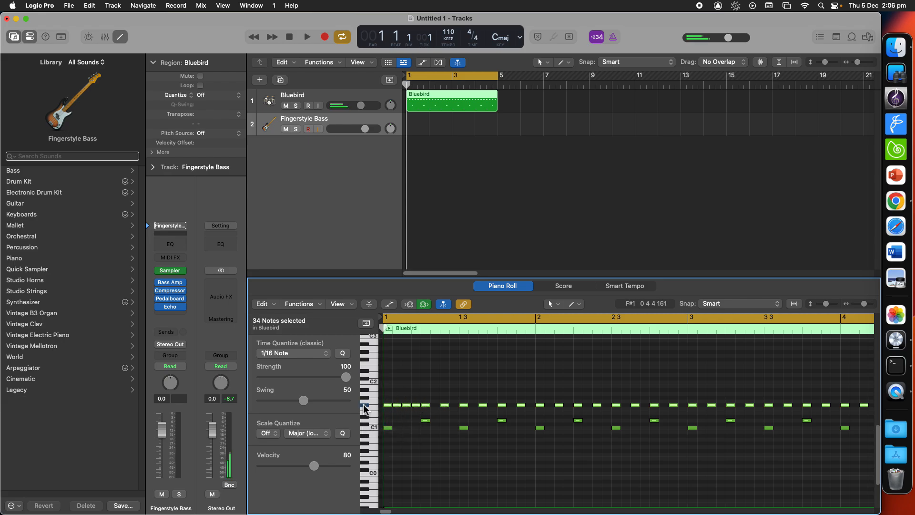
{"action": "left_click", "coordinate": [416, 390]}
{"action": "key", "text": "space"}
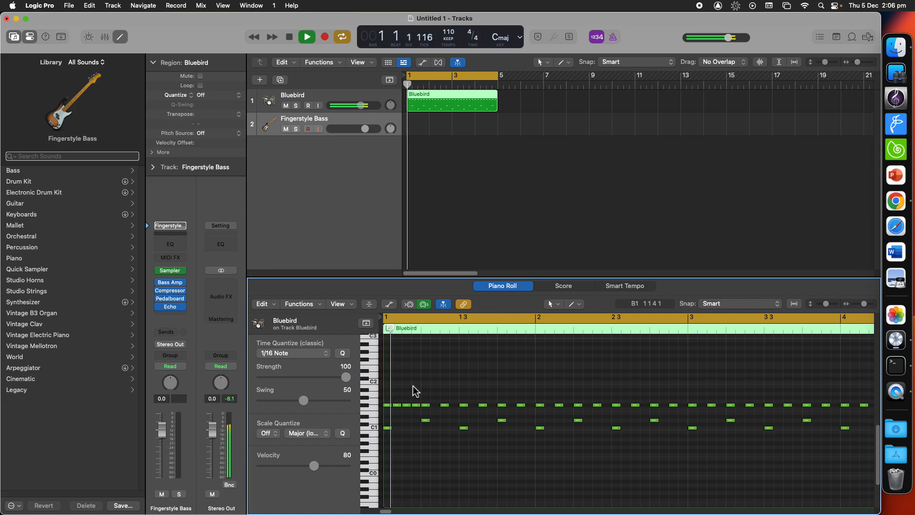
{"action": "key", "text": "space"}
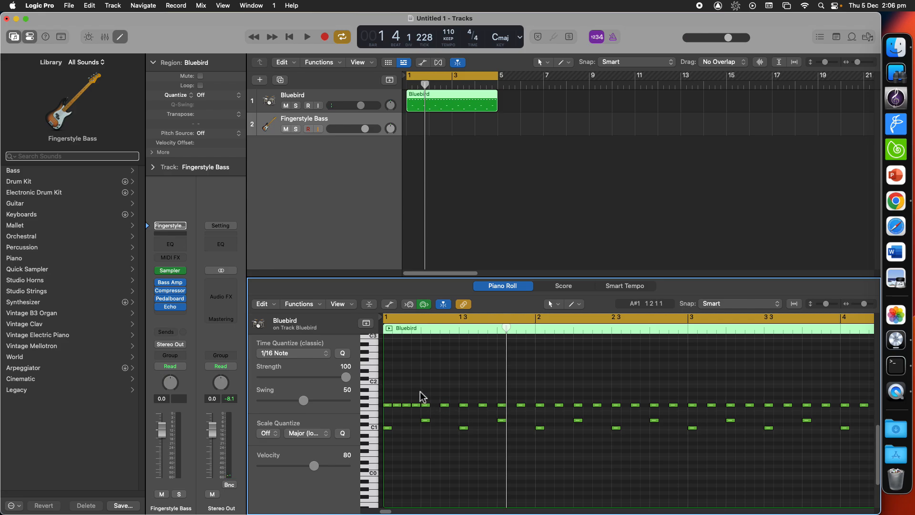
Step: Remove the two added hi-hat notes from the first beat, auditioning the pattern in between
{"action": "key", "text": "Return"}
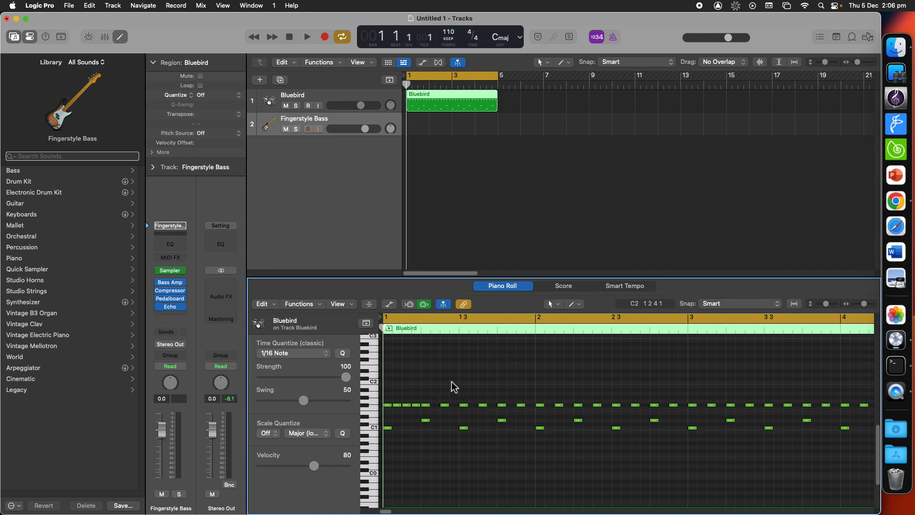
{"action": "left_click", "coordinate": [417, 406]}
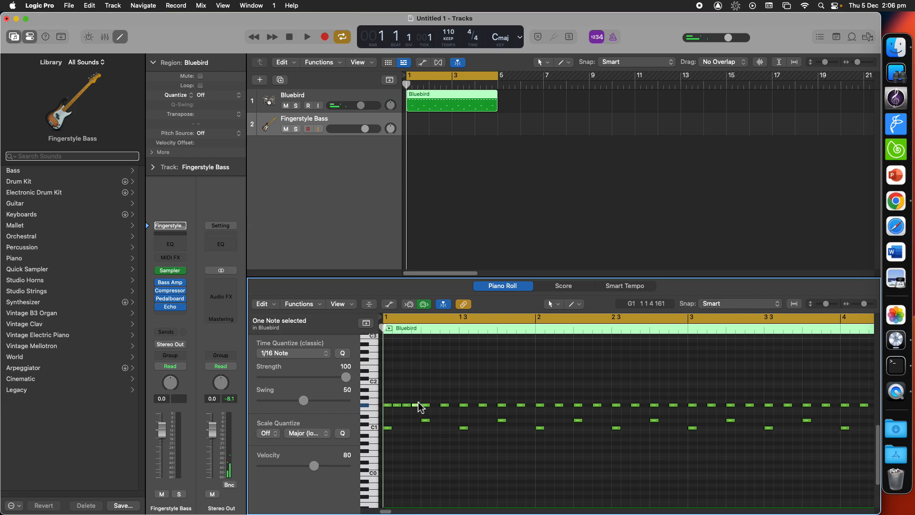
{"action": "double_click", "coordinate": [419, 406]}
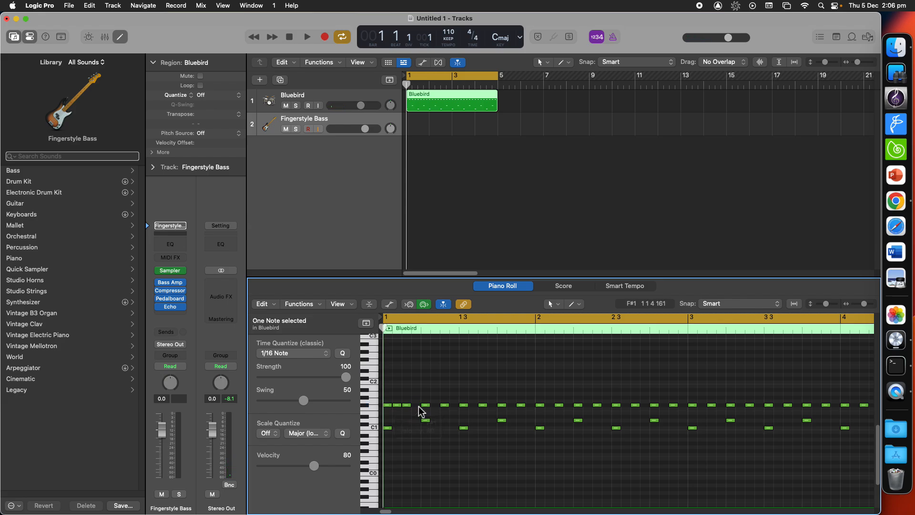
{"action": "key", "text": "space"}
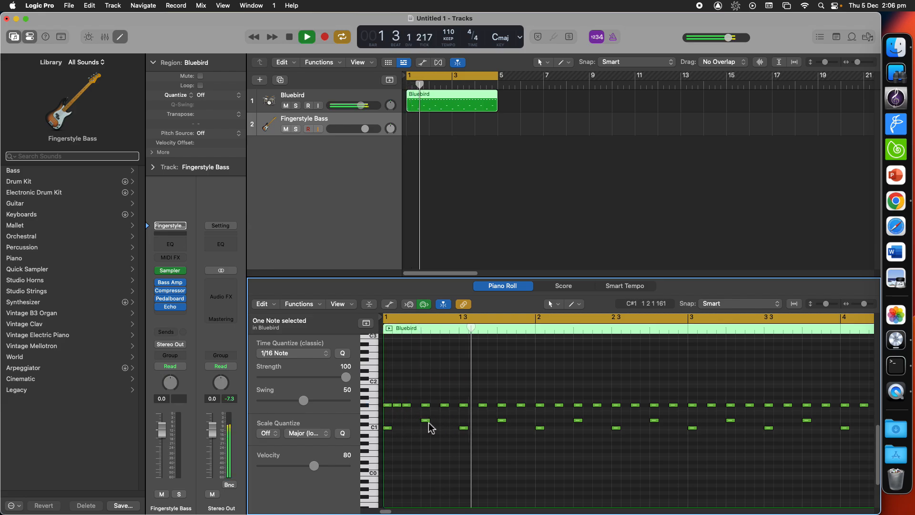
{"action": "key", "text": "space"}
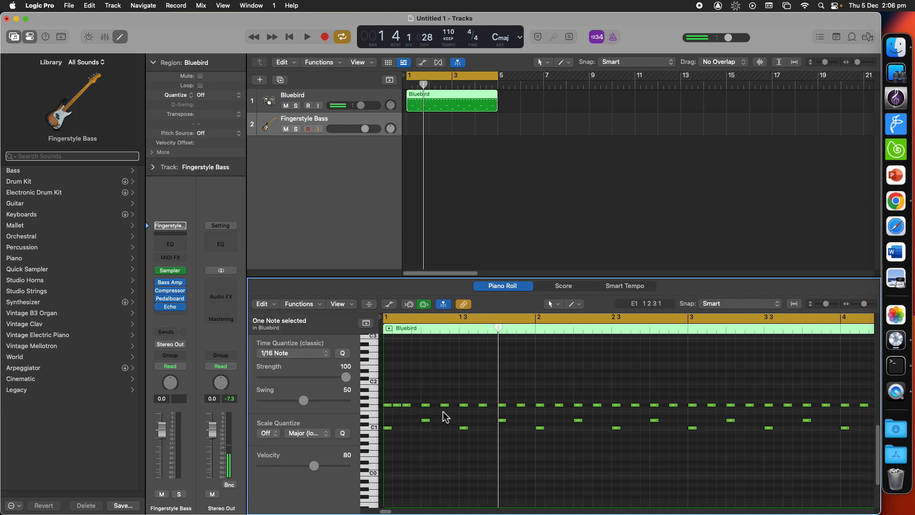
{"action": "left_click", "coordinate": [390, 404]}
{"action": "left_click", "coordinate": [411, 391]}
{"action": "left_click", "coordinate": [397, 405]}
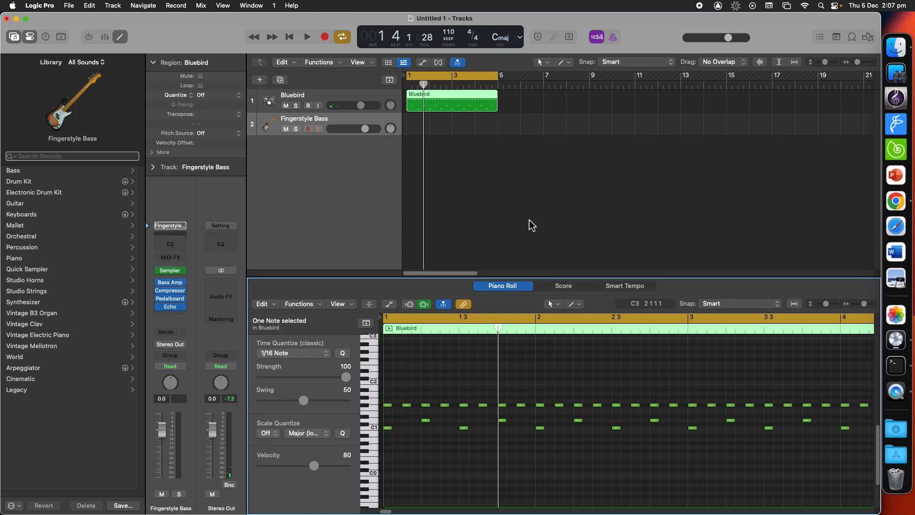
Step: Repeat the Bluebird region once so a copy follows it from bar 5
{"action": "left_click", "coordinate": [492, 129]}
{"action": "left_click", "coordinate": [475, 107]}
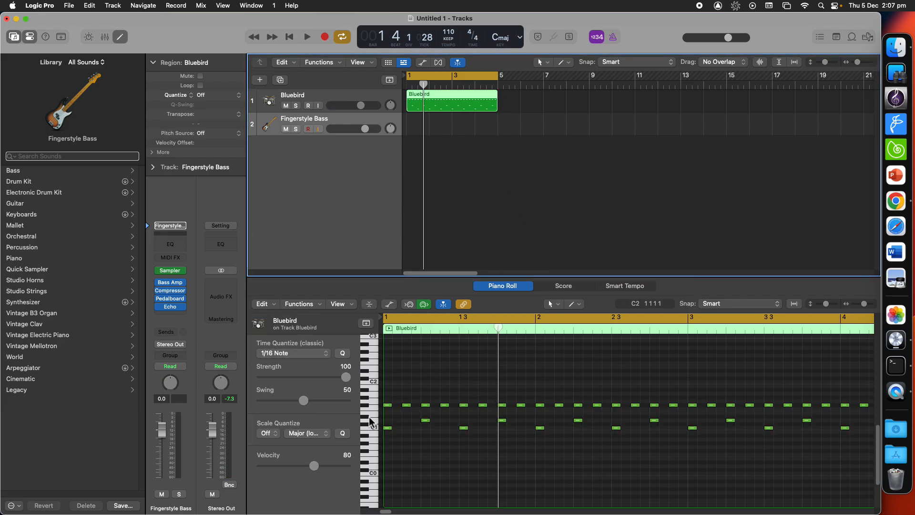
{"action": "left_click", "coordinate": [514, 143]}
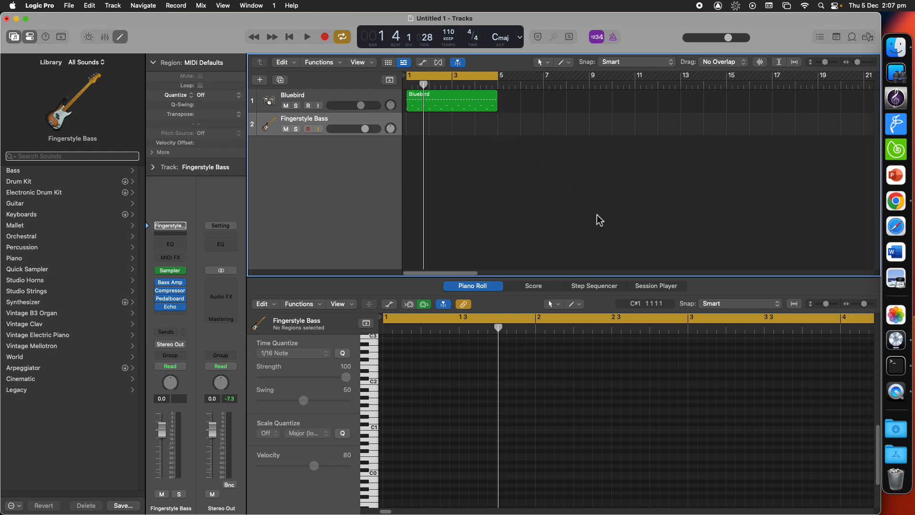
{"action": "left_click", "coordinate": [484, 104]}
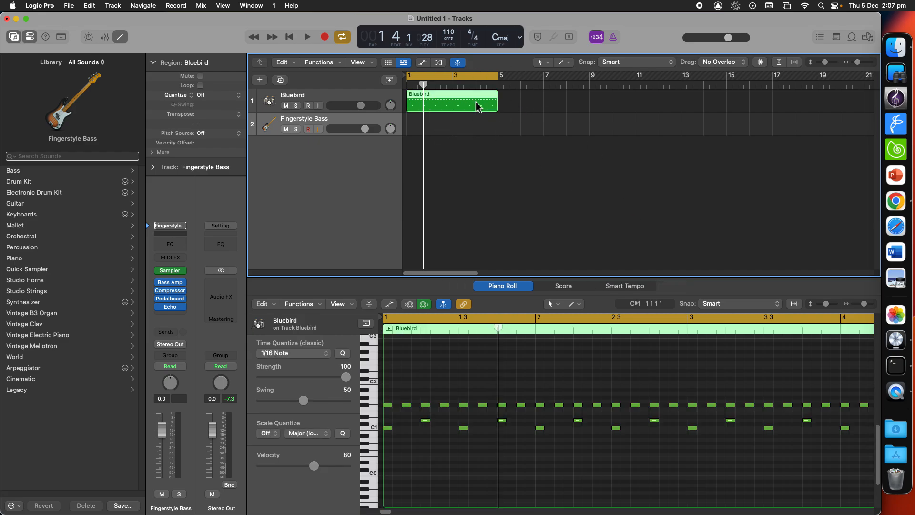
{"action": "key", "text": "super+r"}
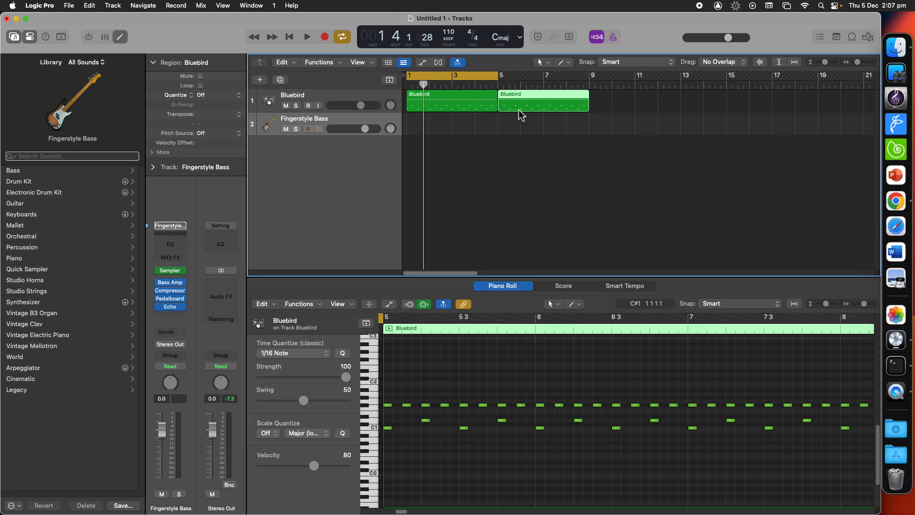
Step: Move the cycle range onto the repeated Bluebird region, spanning bars 5 to 9
{"action": "left_click", "coordinate": [450, 102]}
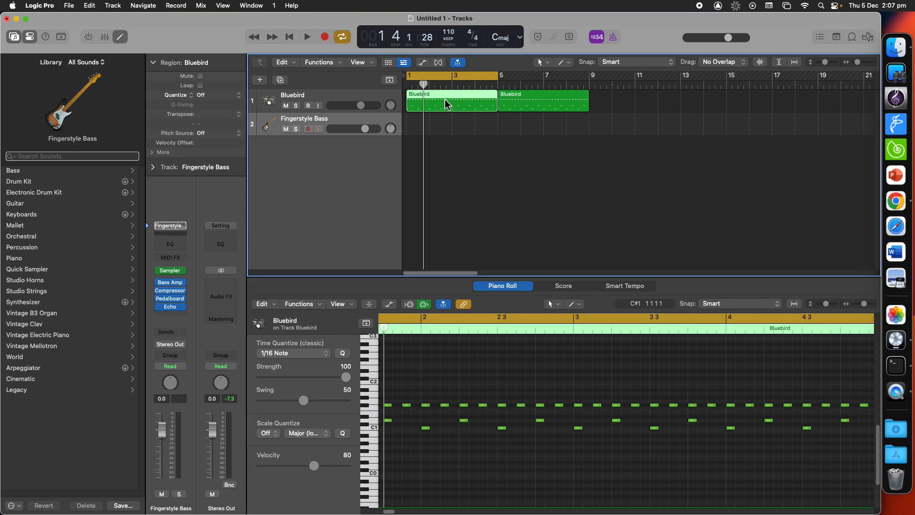
{"action": "left_click", "coordinate": [535, 112]}
{"action": "left_click", "coordinate": [468, 111]}
{"action": "left_click", "coordinate": [536, 106]}
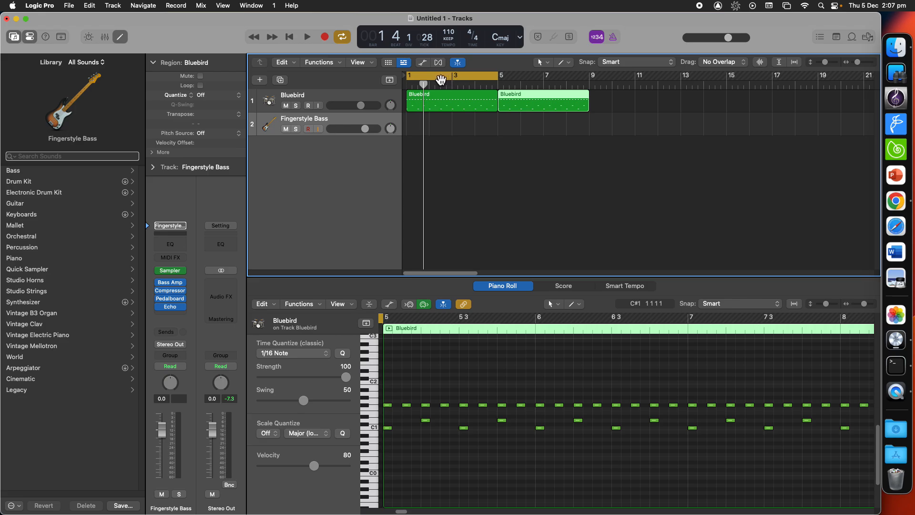
{"action": "left_click_drag", "start_coordinate": [441, 82], "coordinate": [529, 86]}
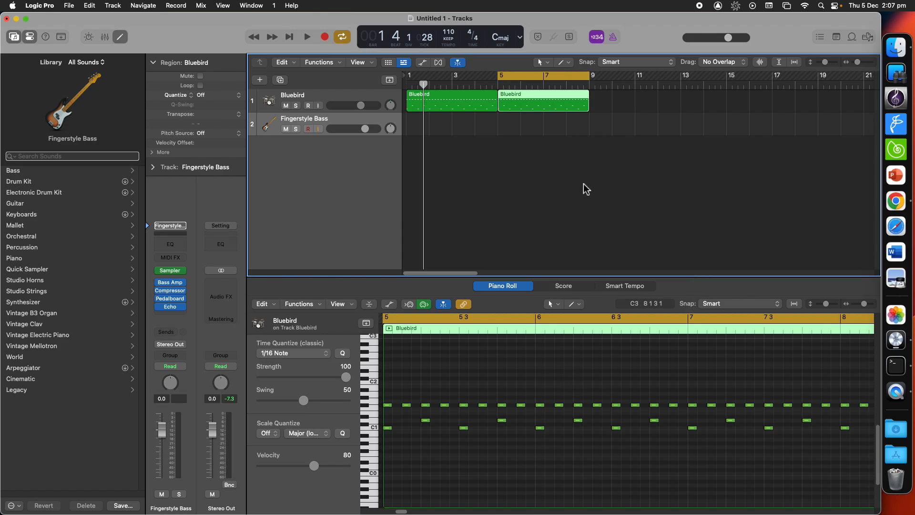
{"action": "scroll", "coordinate": [547, 367], "scroll_direction": "up", "scroll_amount": 1}
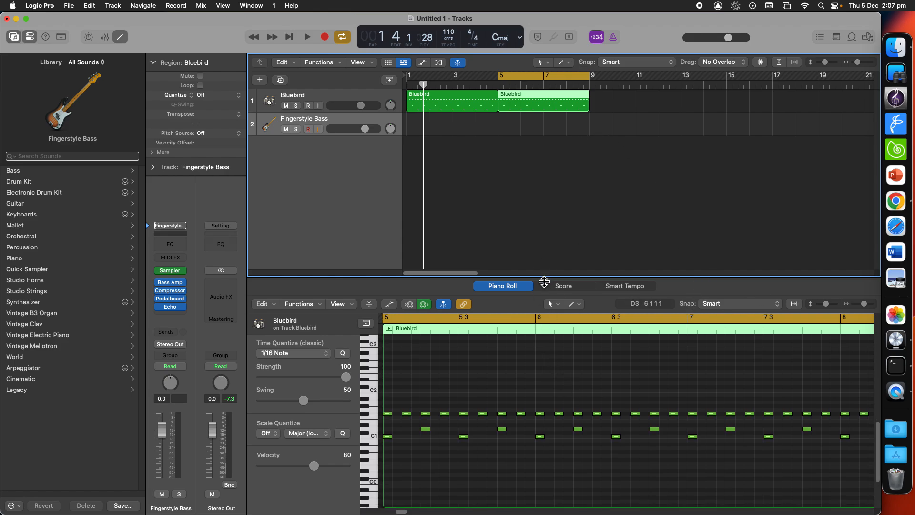
Step: Add extra hi-hat sixteenth notes to the first bars of the repeated Bluebird region, deleting one misplaced note
{"action": "left_click_drag", "start_coordinate": [544, 282], "coordinate": [517, 123]}
{"action": "scroll", "coordinate": [570, 276], "scroll_direction": "up", "scroll_amount": 3}
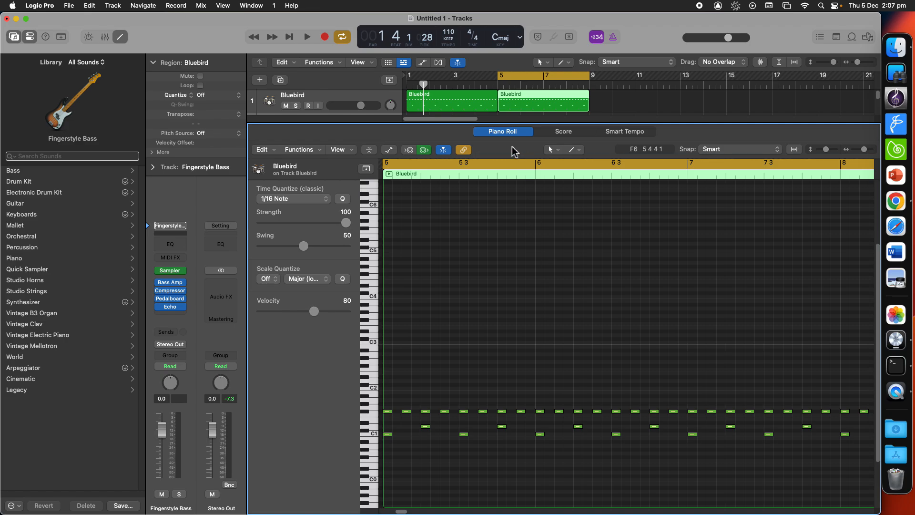
{"action": "scroll", "coordinate": [499, 305], "scroll_direction": "down", "scroll_amount": 5}
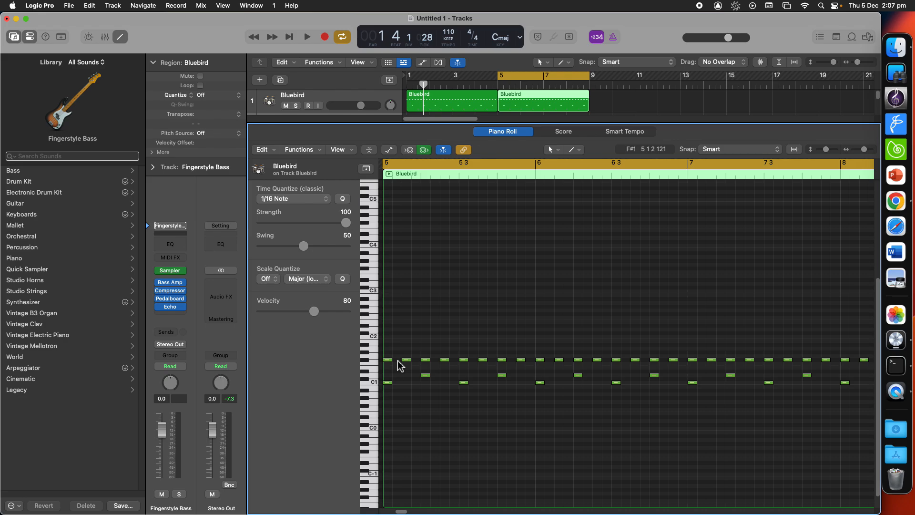
{"action": "left_click", "coordinate": [397, 359]}
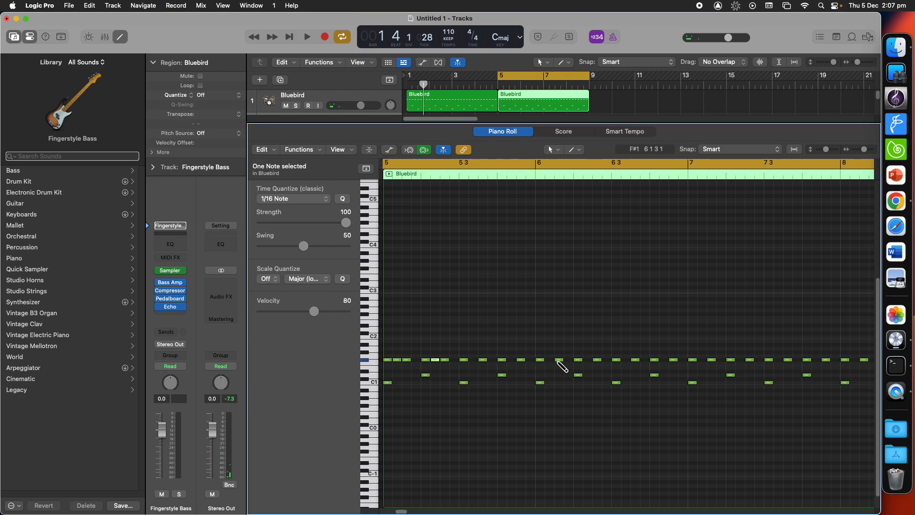
{"action": "left_click", "coordinate": [588, 360]}
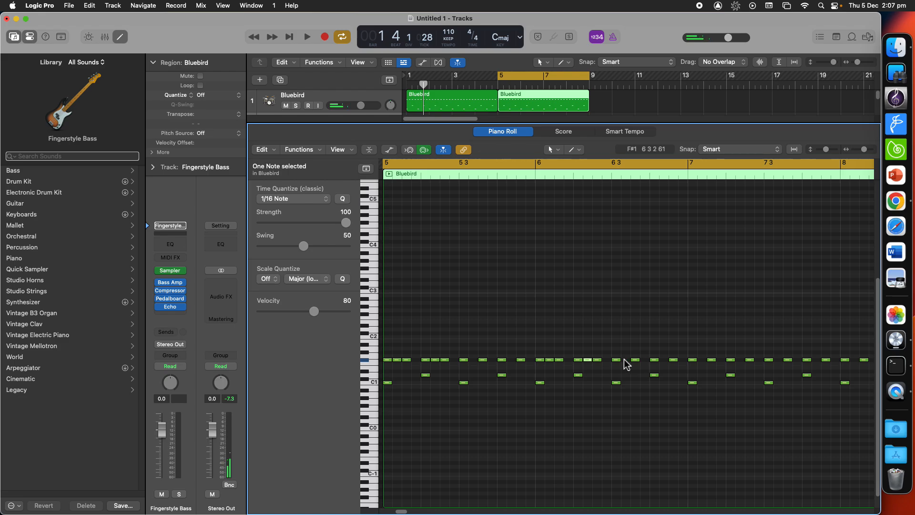
{"action": "left_click", "coordinate": [673, 360]}
{"action": "key", "text": "Delete"}
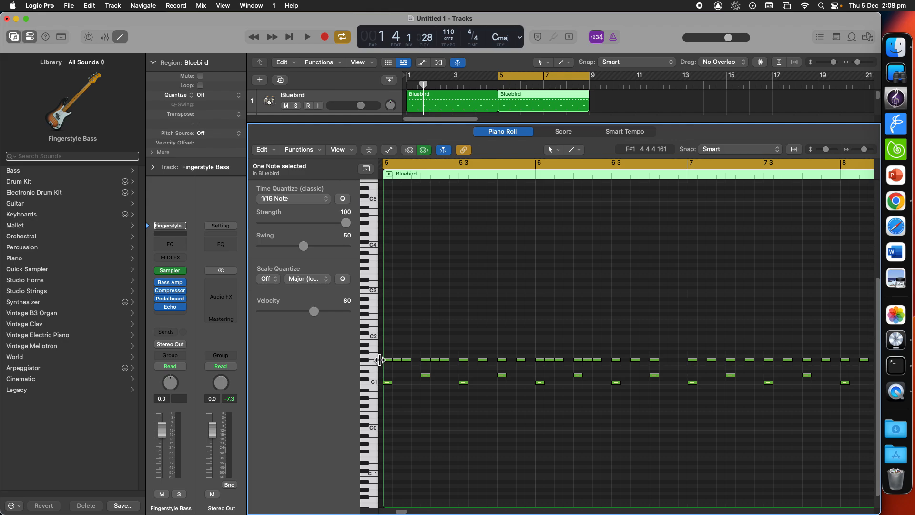
Step: Select the Bluebird drum track so the editor and inspector show its drum kit
{"action": "left_click", "coordinate": [370, 360]}
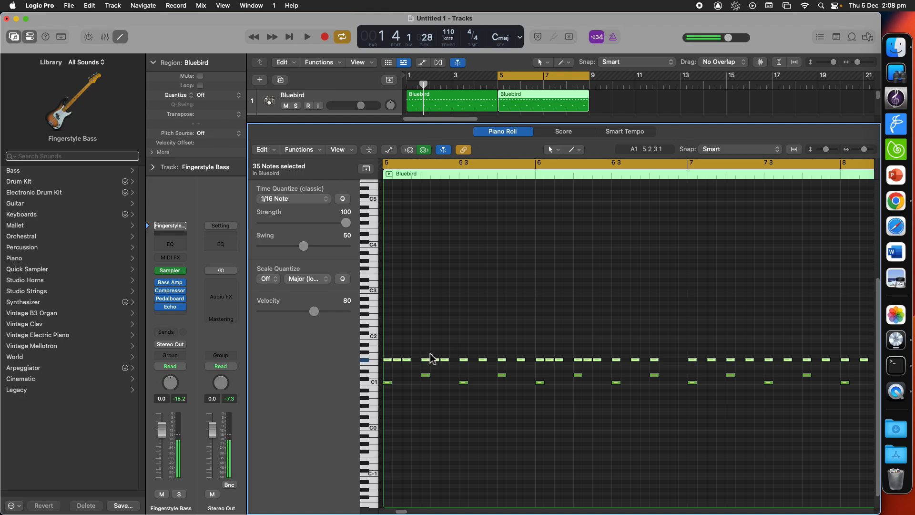
{"action": "left_click", "coordinate": [538, 108]}
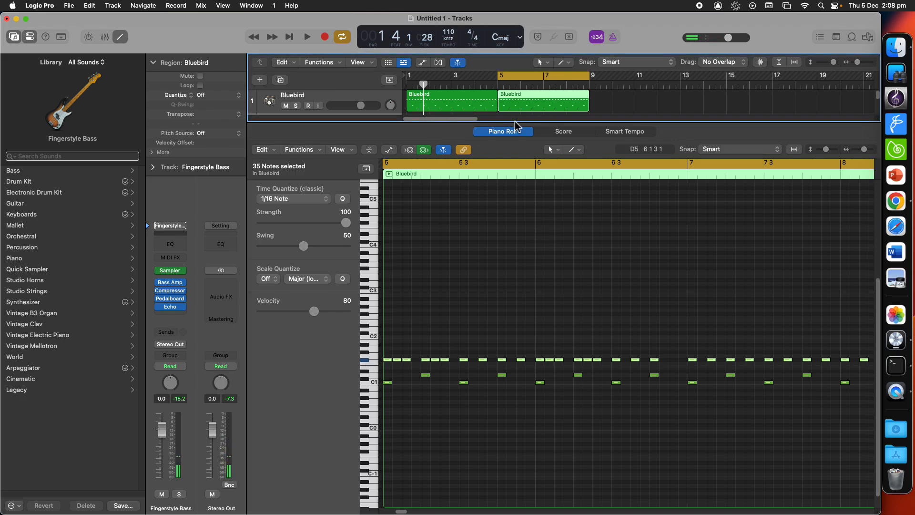
{"action": "scroll", "coordinate": [485, 333], "scroll_direction": "up", "scroll_amount": 5}
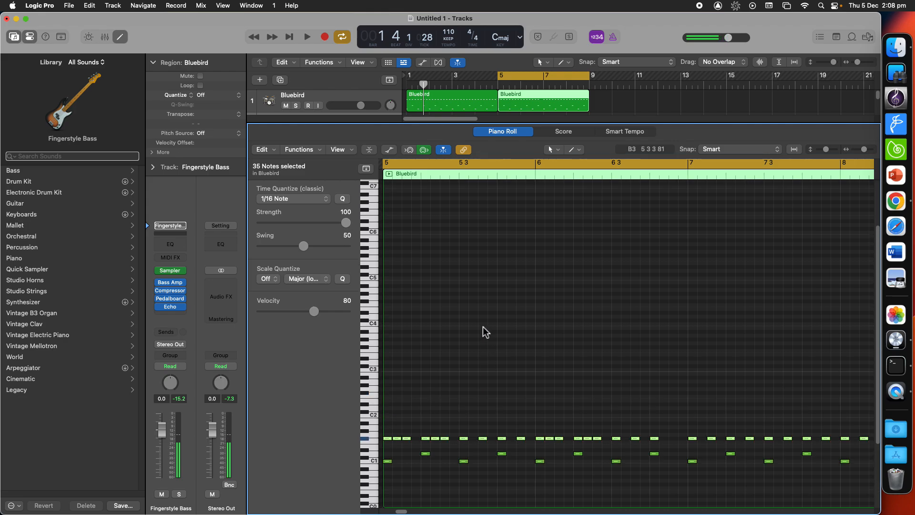
{"action": "scroll", "coordinate": [484, 332], "scroll_direction": "down", "scroll_amount": 4}
{"action": "left_click_drag", "start_coordinate": [493, 127], "coordinate": [493, 207]}
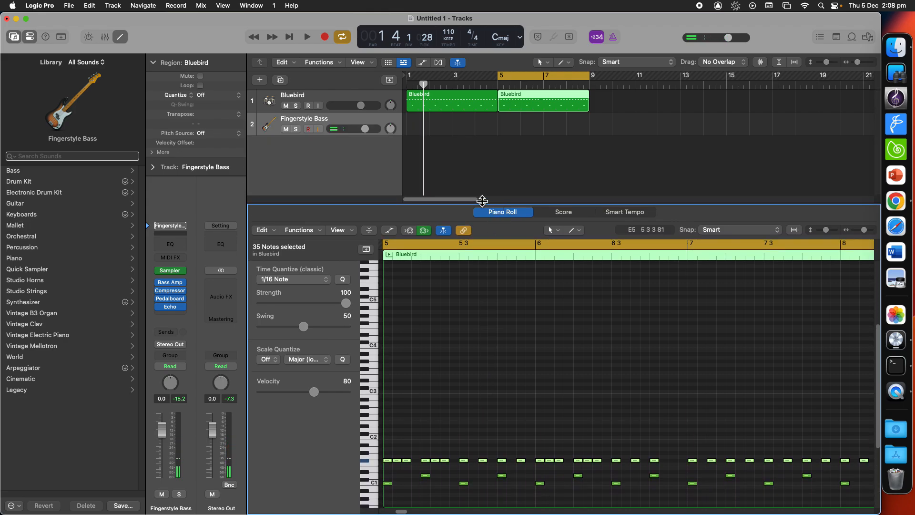
{"action": "left_click", "coordinate": [328, 120]}
{"action": "left_click", "coordinate": [355, 106]}
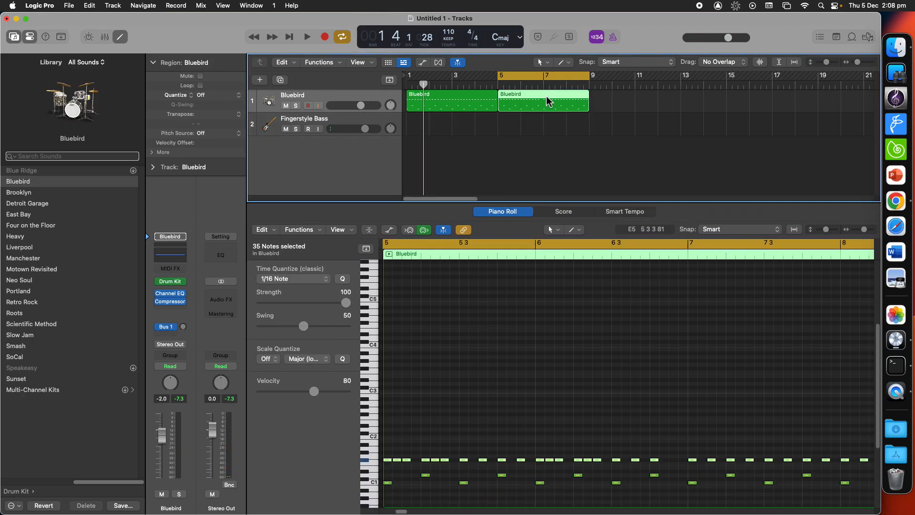
Step: Select the notes from bar 7 to bar 9 of the repeated region and delete them
{"action": "left_click", "coordinate": [365, 465]}
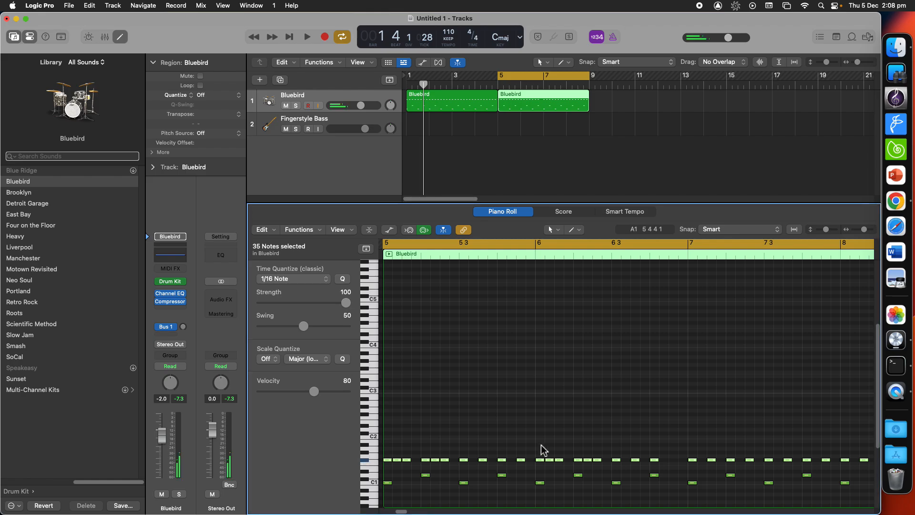
{"action": "left_click", "coordinate": [616, 438]}
{"action": "left_click_drag", "start_coordinate": [681, 419], "coordinate": [699, 466]}
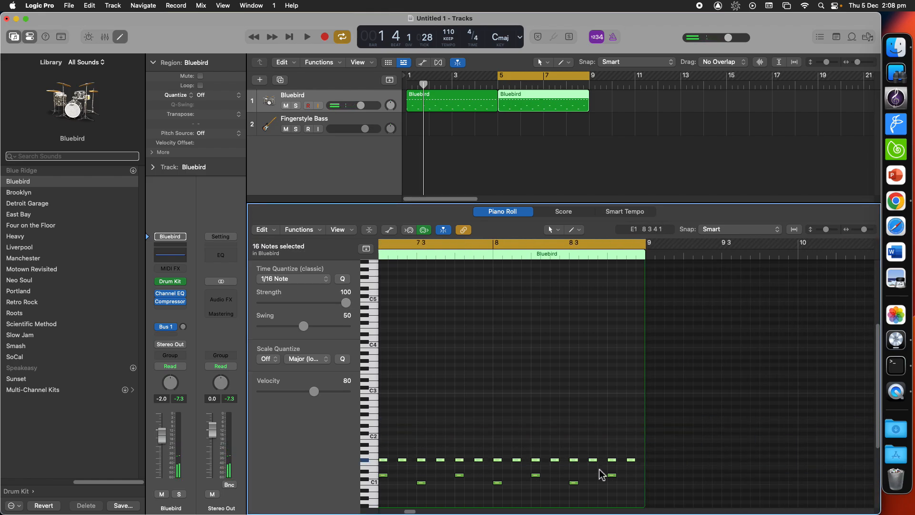
{"action": "scroll", "coordinate": [600, 470], "scroll_direction": "left", "scroll_amount": 7}
{"action": "key", "text": "Delete"}
{"action": "scroll", "coordinate": [576, 454], "scroll_direction": "left", "scroll_amount": 8}
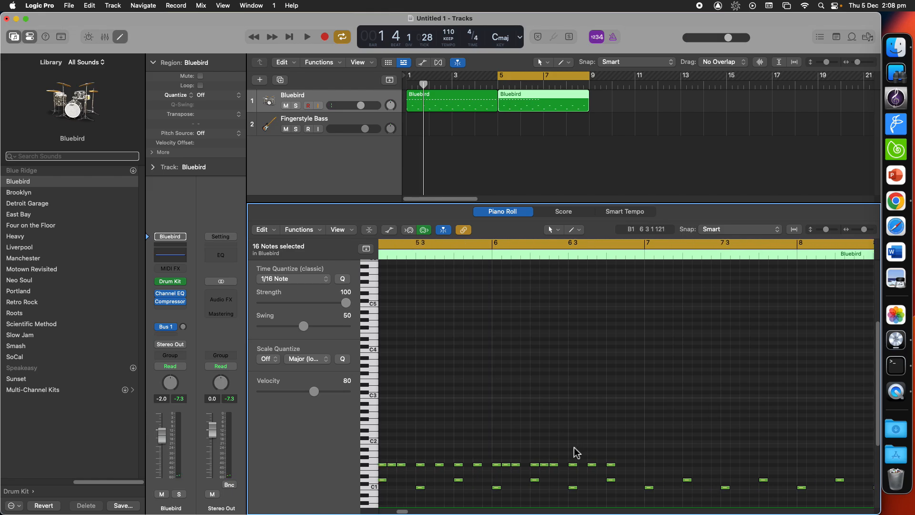
Step: Select every hi-hat note in the repeated region and repeat them to fill bars 7 to 9
{"action": "left_click", "coordinate": [364, 468]}
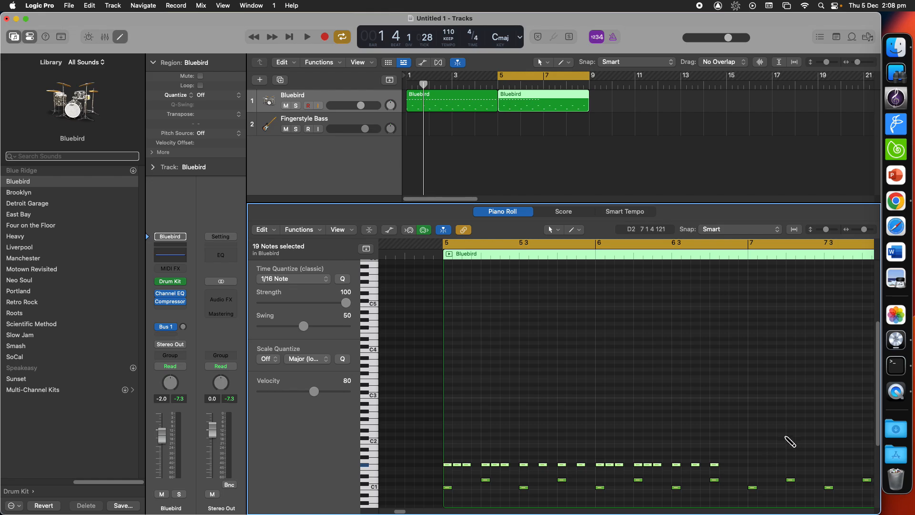
{"action": "key", "text": "super+r"}
Step: Add extra C1 kick drum notes on offbeats in bars 5 to 8 of the repeated region
{"action": "scroll", "coordinate": [726, 427], "scroll_direction": "right", "scroll_amount": 3}
{"action": "scroll", "coordinate": [726, 428], "scroll_direction": "down", "scroll_amount": 1}
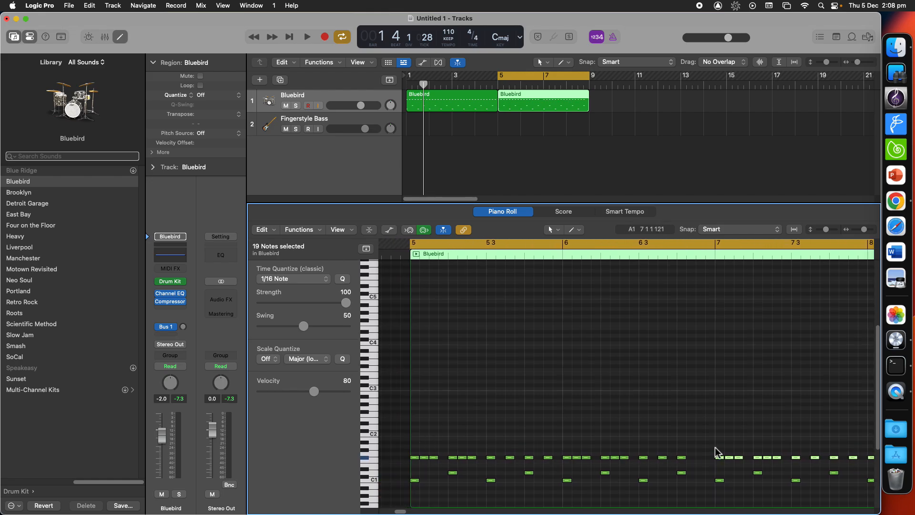
{"action": "scroll", "coordinate": [715, 452], "scroll_direction": "down", "scroll_amount": 4}
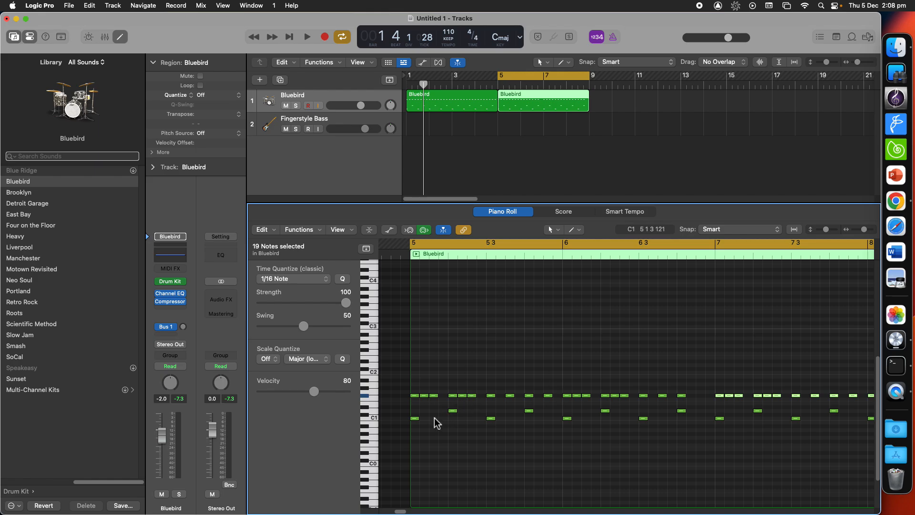
{"action": "left_click", "coordinate": [374, 418]}
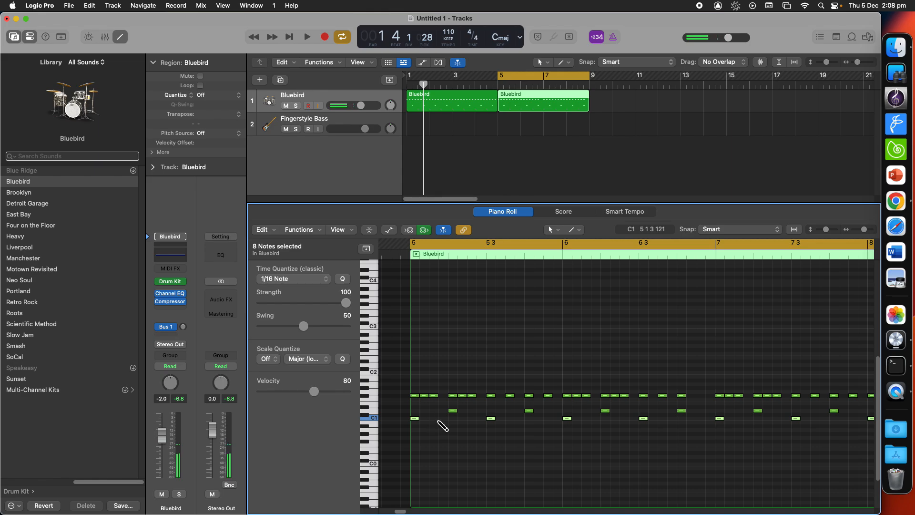
{"action": "left_click", "coordinate": [436, 419], "text": "super"}
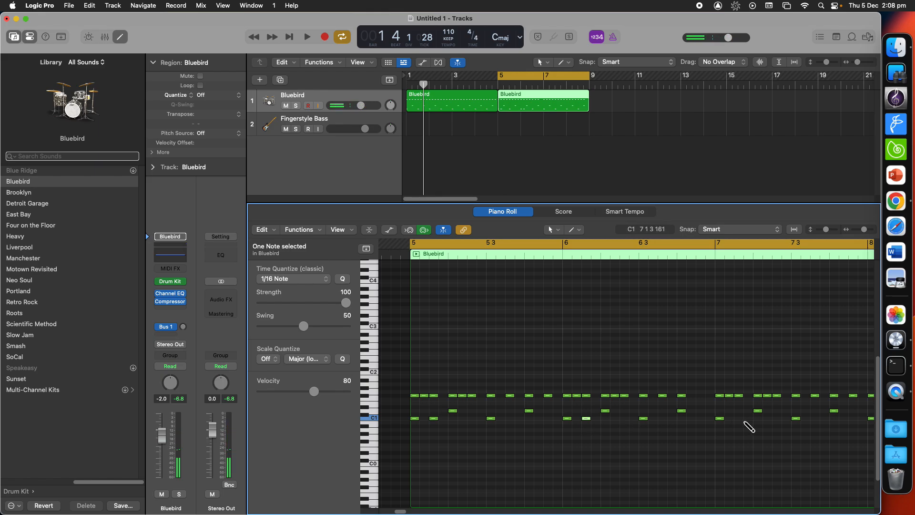
{"action": "left_click", "coordinate": [740, 420], "text": "super"}
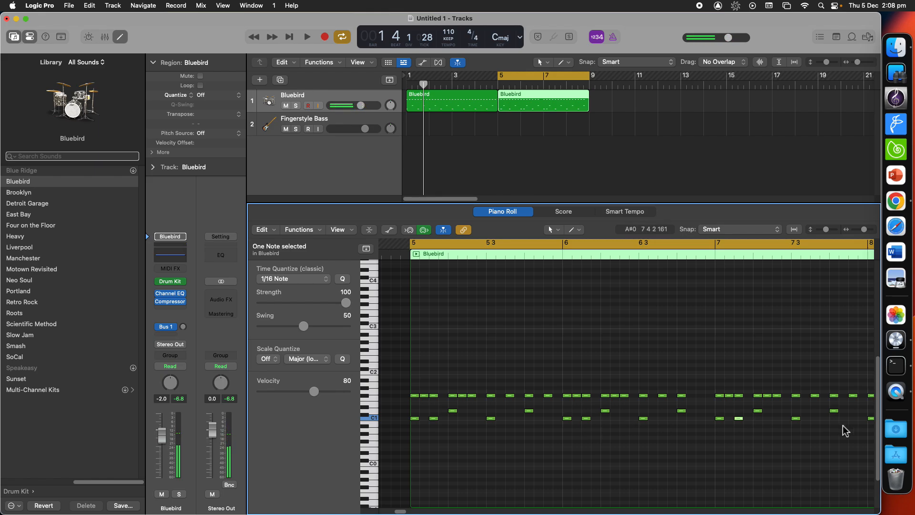
{"action": "scroll", "coordinate": [843, 426], "scroll_direction": "right", "scroll_amount": 2}
{"action": "scroll", "coordinate": [782, 424], "scroll_direction": "right", "scroll_amount": 4}
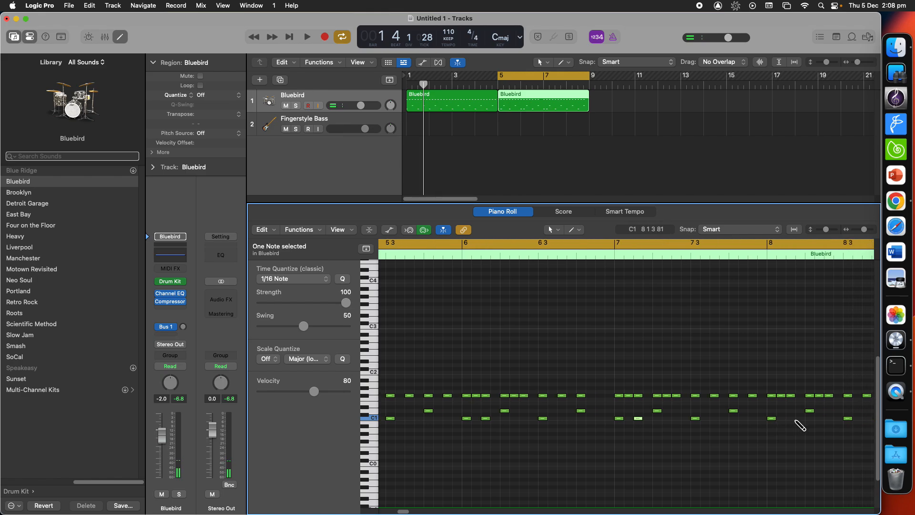
{"action": "left_click", "coordinate": [792, 419], "text": "super"}
{"action": "scroll", "coordinate": [794, 422], "scroll_direction": "right", "scroll_amount": 5}
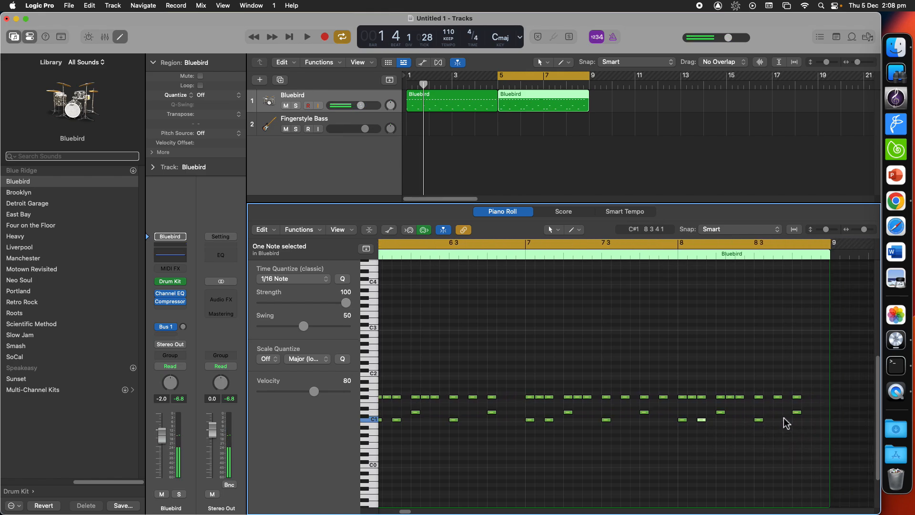
{"action": "scroll", "coordinate": [715, 436], "scroll_direction": "left", "scroll_amount": 9}
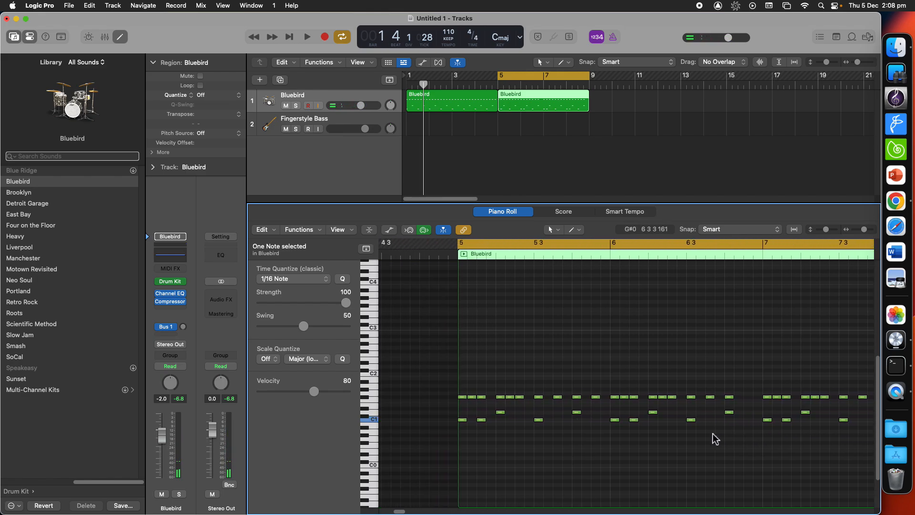
{"action": "scroll", "coordinate": [718, 436], "scroll_direction": "left", "scroll_amount": 4}
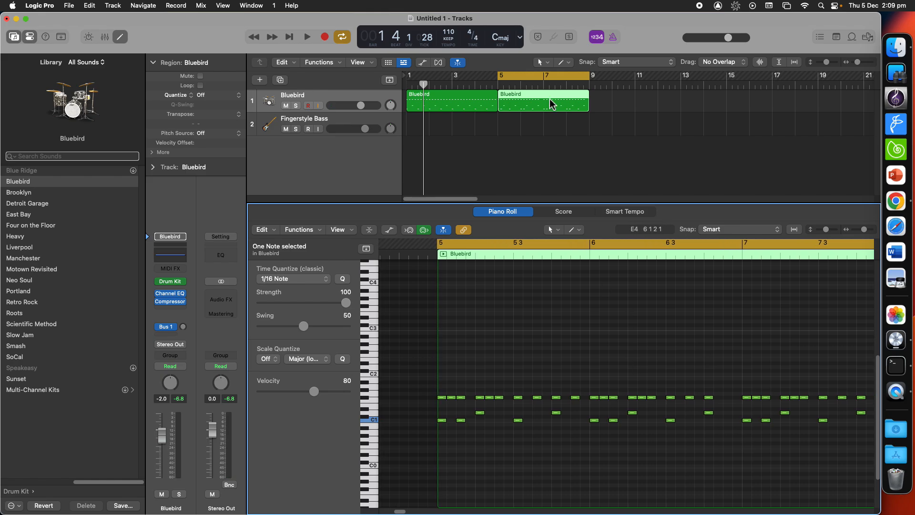
Step: Select the edited second Bluebird region and repeat it so a copy follows from bar 9
{"action": "left_click", "coordinate": [588, 156]}
{"action": "left_click", "coordinate": [506, 101]}
{"action": "left_click", "coordinate": [464, 99]}
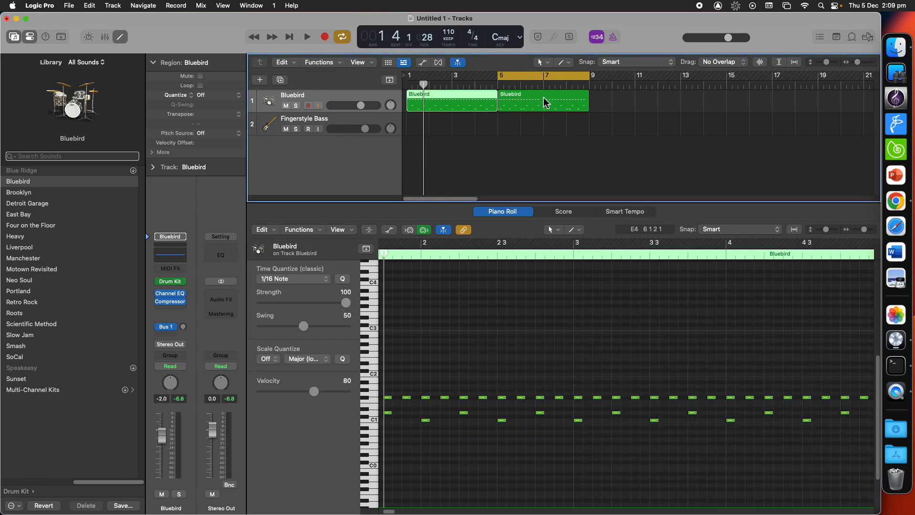
{"action": "left_click", "coordinate": [540, 100]}
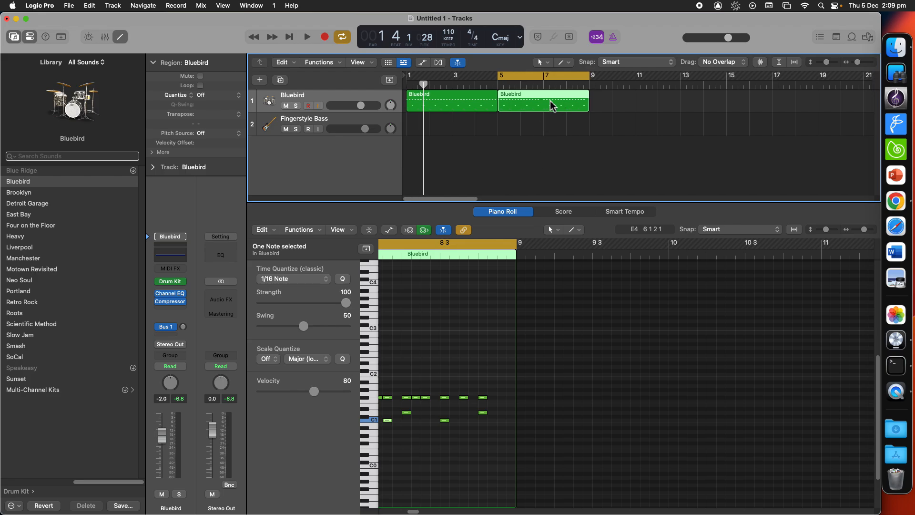
{"action": "left_click", "coordinate": [557, 137]}
{"action": "left_click", "coordinate": [549, 107]}
{"action": "key", "text": "super+r"}
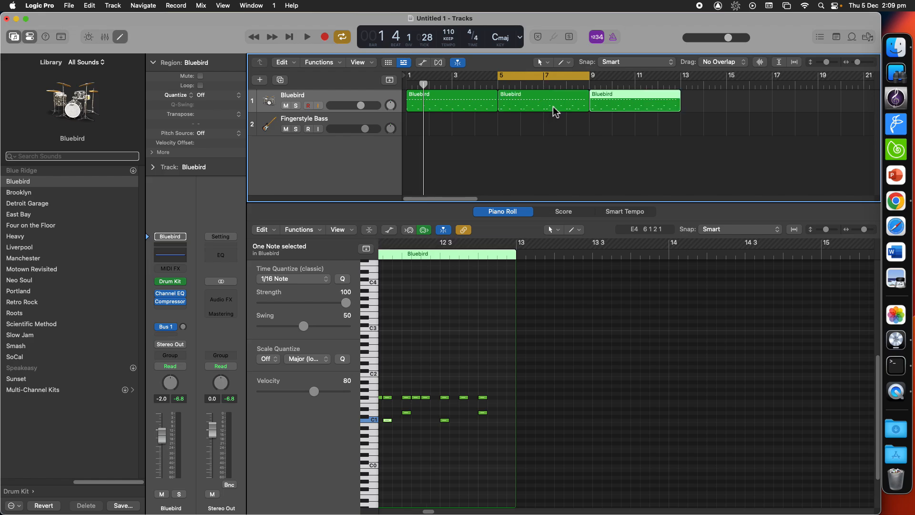
Step: Move the cycle range onto the third Bluebird region, spanning bars 9 to 13
{"action": "left_click_drag", "start_coordinate": [535, 81], "coordinate": [615, 90]}
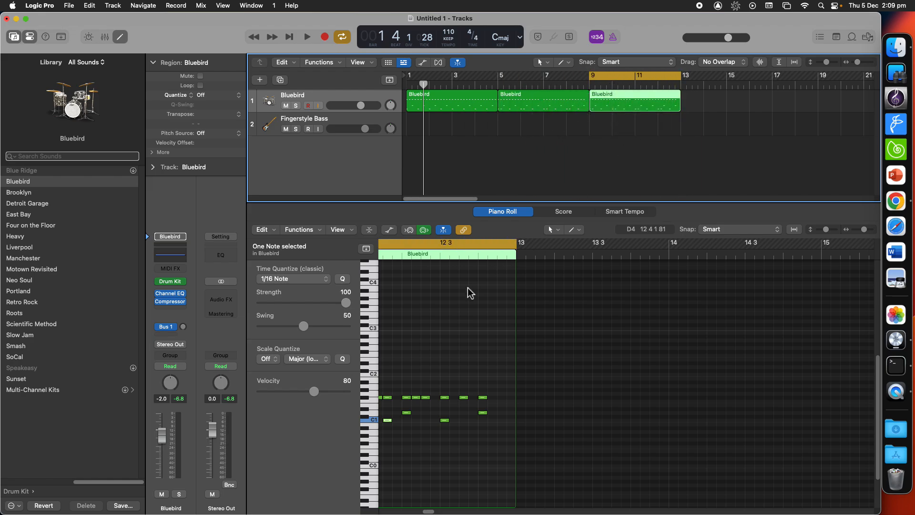
{"action": "scroll", "coordinate": [458, 310], "scroll_direction": "left", "scroll_amount": 10}
{"action": "scroll", "coordinate": [460, 314], "scroll_direction": "left", "scroll_amount": 5}
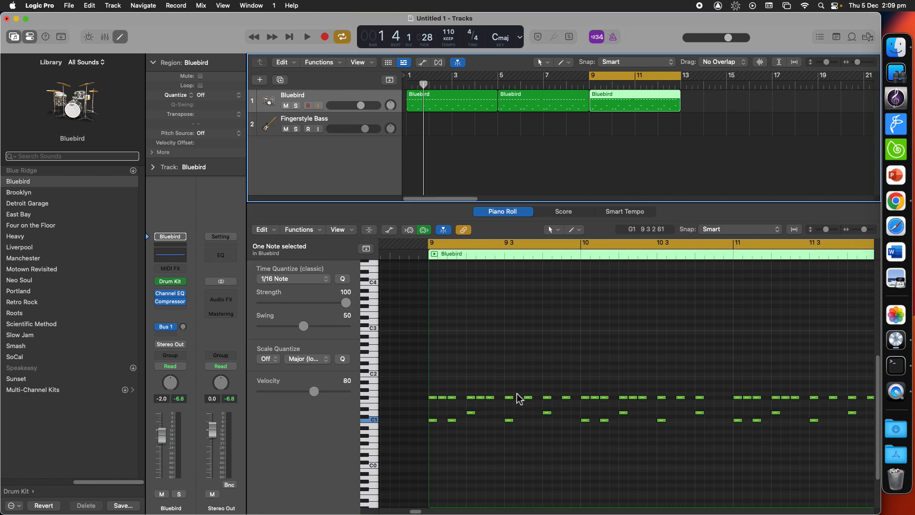
{"action": "scroll", "coordinate": [510, 392], "scroll_direction": "up", "scroll_amount": 2}
{"action": "scroll", "coordinate": [511, 389], "scroll_direction": "left", "scroll_amount": 1}
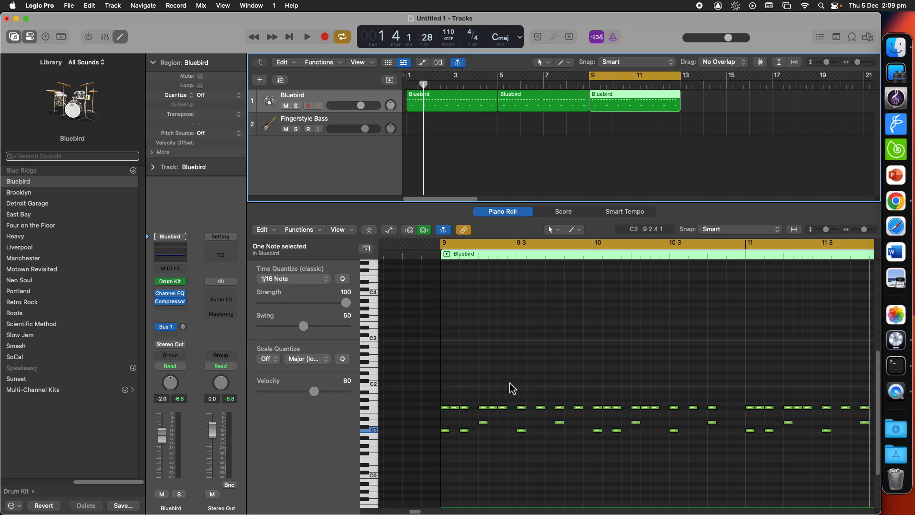
Step: Add five G#2 percussion notes in bar 9 of the third region, select them and play the cycle
{"action": "left_click", "coordinate": [367, 359]}
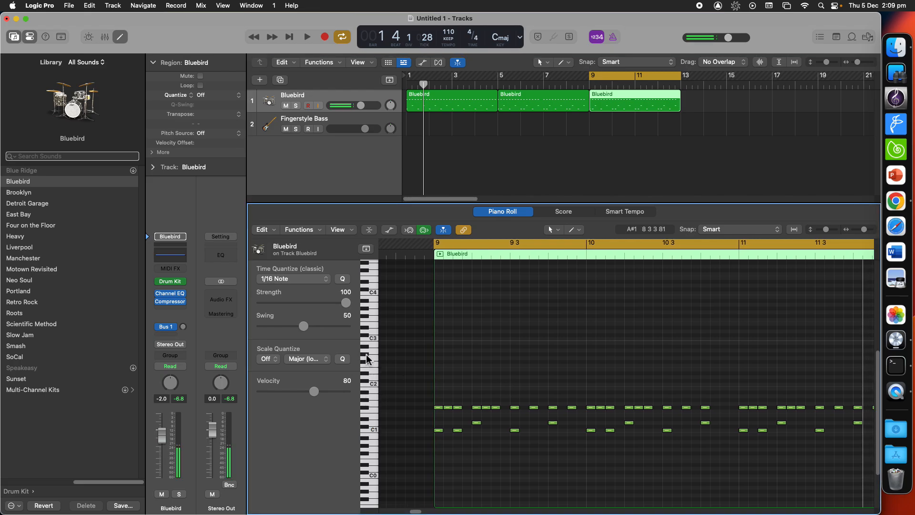
{"action": "left_click", "coordinate": [438, 353], "text": "super"}
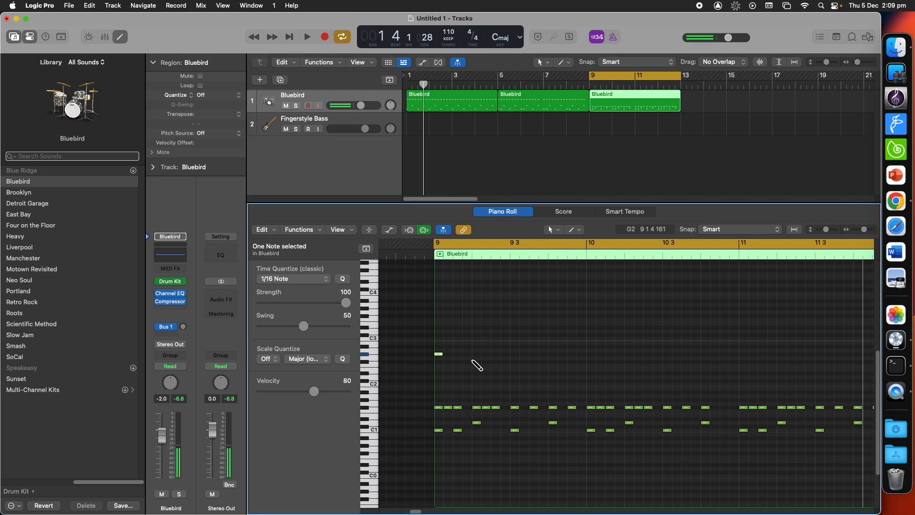
{"action": "left_click", "coordinate": [466, 358], "text": "super"}
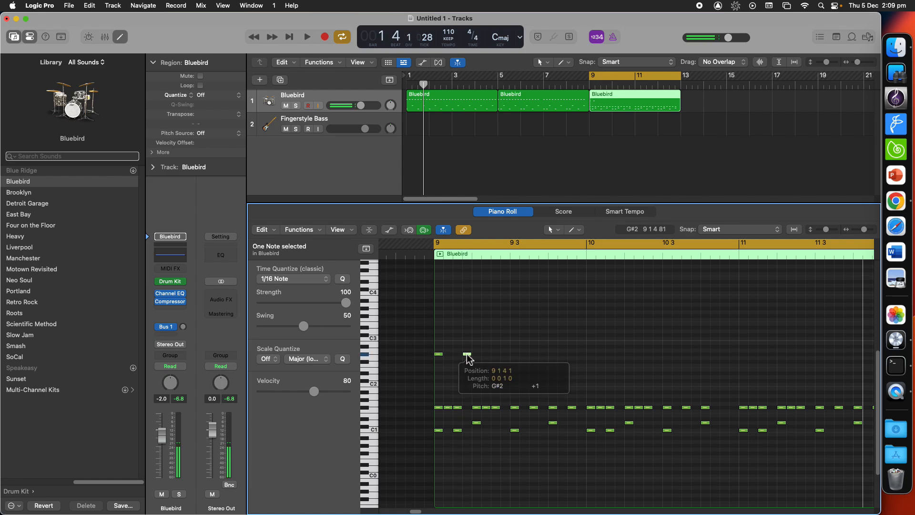
{"action": "left_click", "coordinate": [496, 358], "text": "super"}
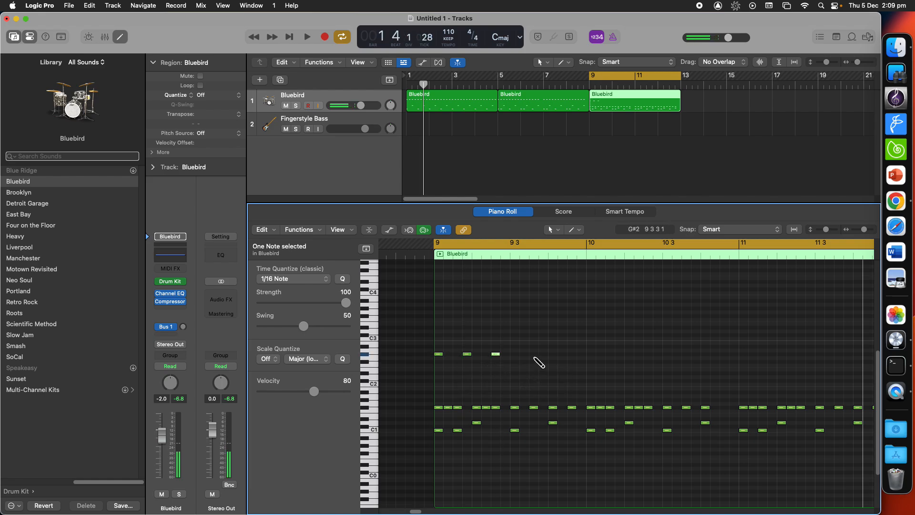
{"action": "left_click", "coordinate": [534, 355]}
{"action": "left_click", "coordinate": [537, 361]}
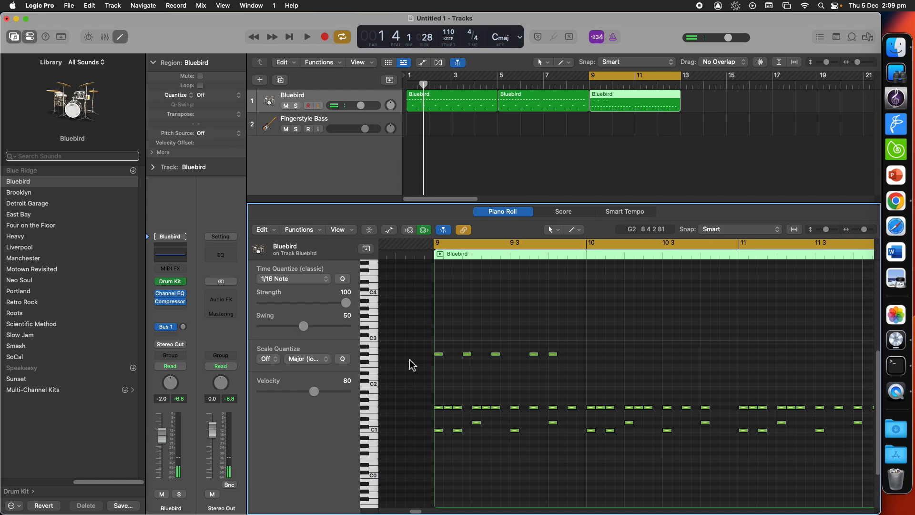
{"action": "left_click", "coordinate": [364, 358]}
{"action": "key", "text": "space"}
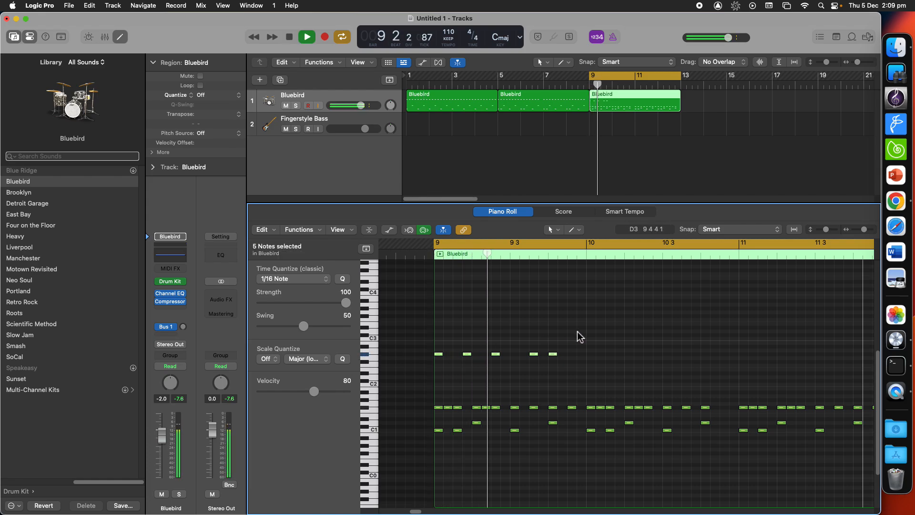
Step: Stop playback, select the five G#2 percussion notes in bar 9 and repeat them
{"action": "key", "text": "space"}
{"action": "left_click_drag", "start_coordinate": [604, 330], "coordinate": [433, 385]}
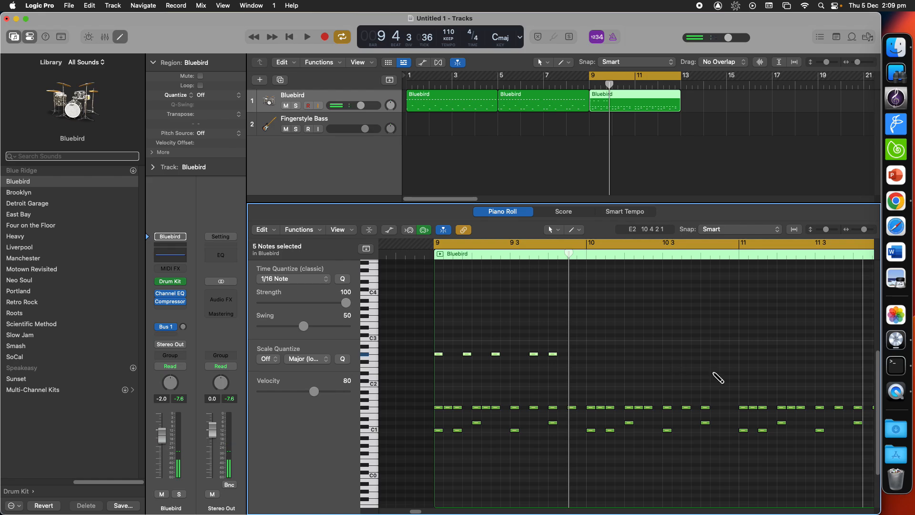
{"action": "key", "text": "super+r"}
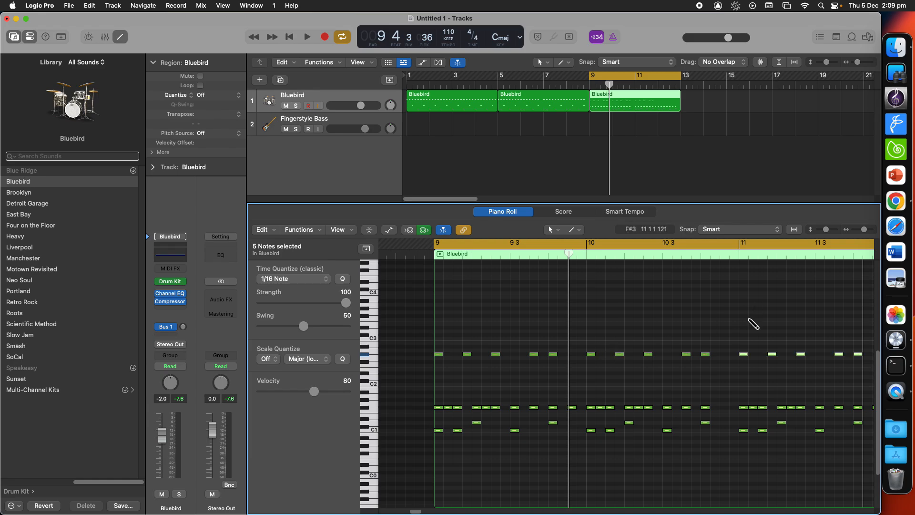
Step: Repeat the selected G#2 percussion notes once more into the following bar
{"action": "scroll", "coordinate": [751, 334], "scroll_direction": "right", "scroll_amount": 8}
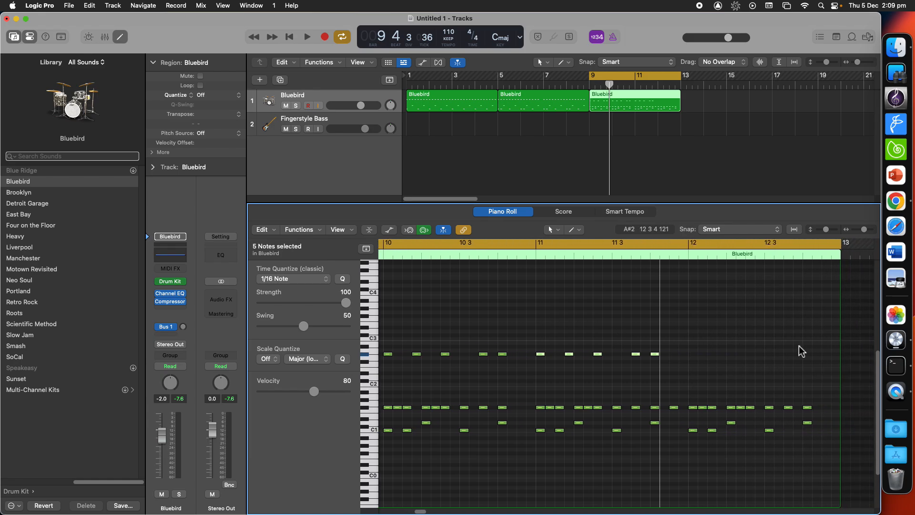
{"action": "key", "text": "super+r"}
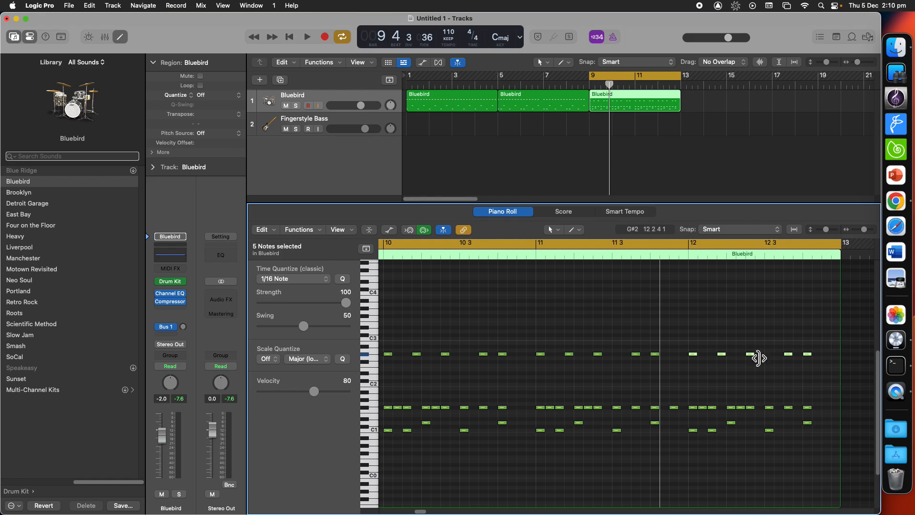
{"action": "scroll", "coordinate": [762, 329], "scroll_direction": "left", "scroll_amount": 2}
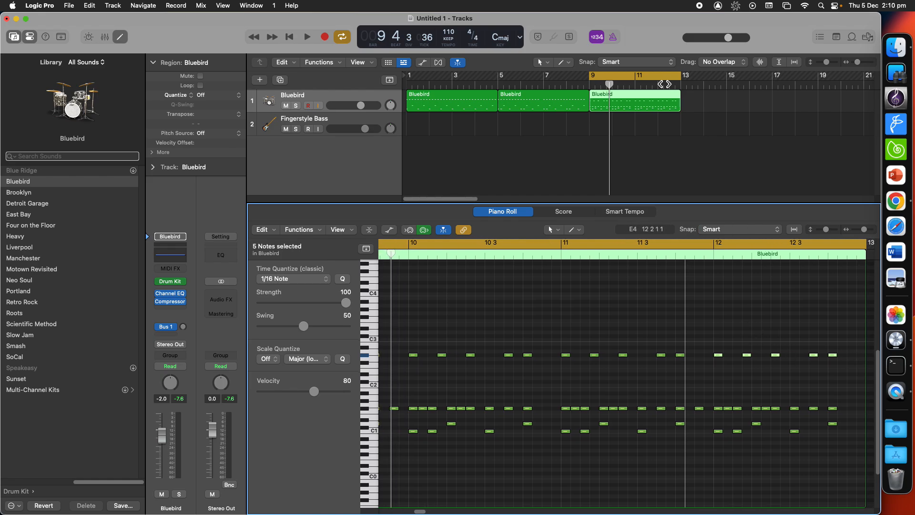
Step: Deselect the notes and add one more G#2 percussion note at the end of bar 12
{"action": "left_click", "coordinate": [843, 363]}
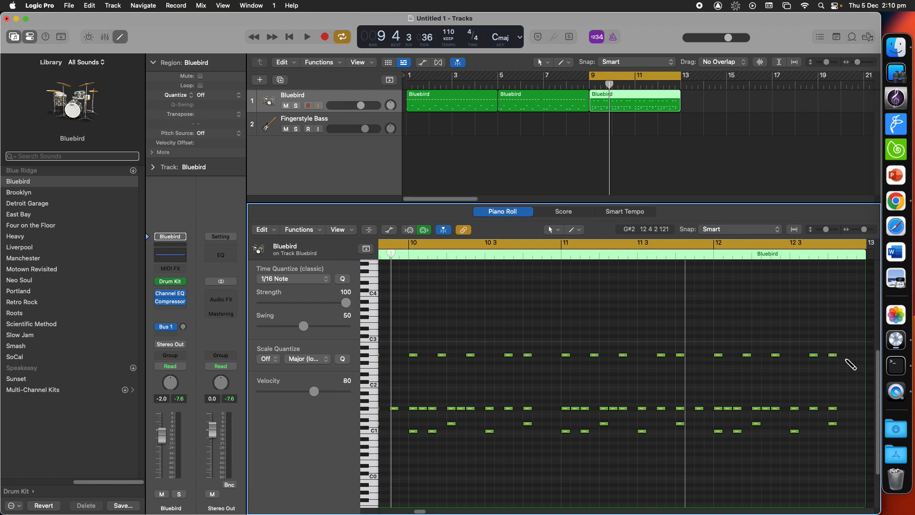
{"action": "left_click", "coordinate": [842, 354]}
{"action": "left_click", "coordinate": [851, 354]}
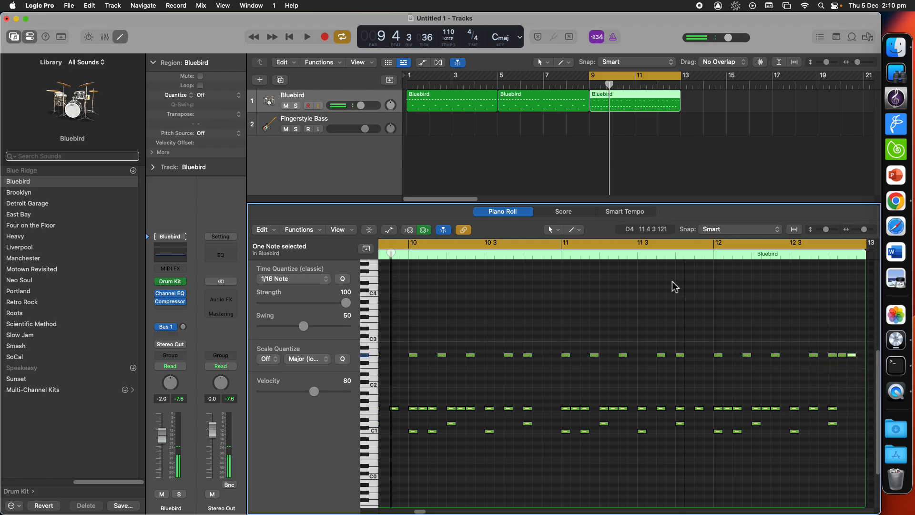
Step: Play the cycle to listen to the edited third region, then stop
{"action": "left_click", "coordinate": [563, 253]}
{"action": "key", "text": "space"}
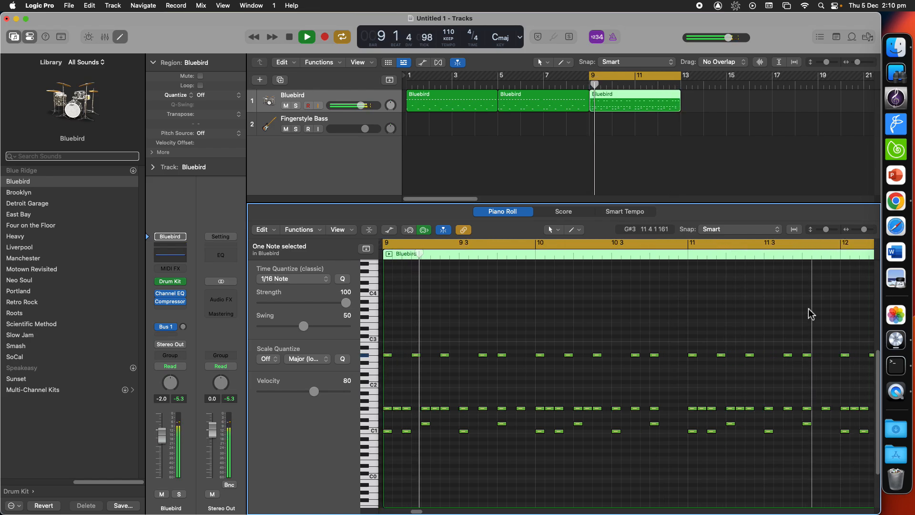
{"action": "key", "text": "space"}
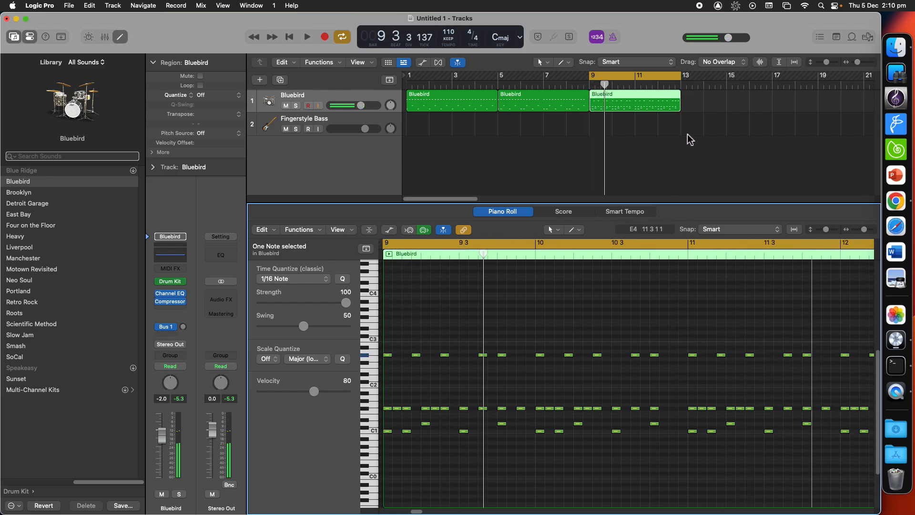
{"action": "left_click", "coordinate": [686, 143]}
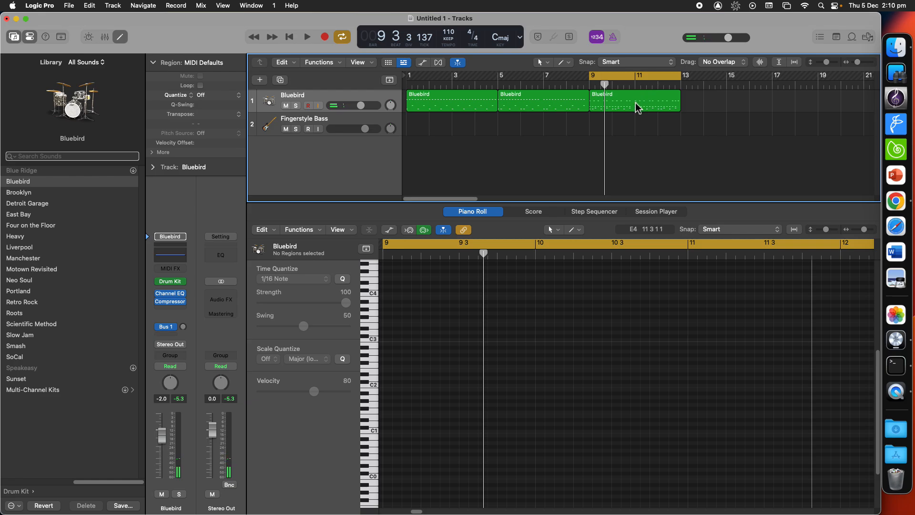
{"action": "left_click", "coordinate": [635, 102]}
{"action": "left_click", "coordinate": [558, 102]}
{"action": "left_click", "coordinate": [484, 101]}
{"action": "left_click", "coordinate": [562, 99]}
{"action": "left_click", "coordinate": [629, 101]}
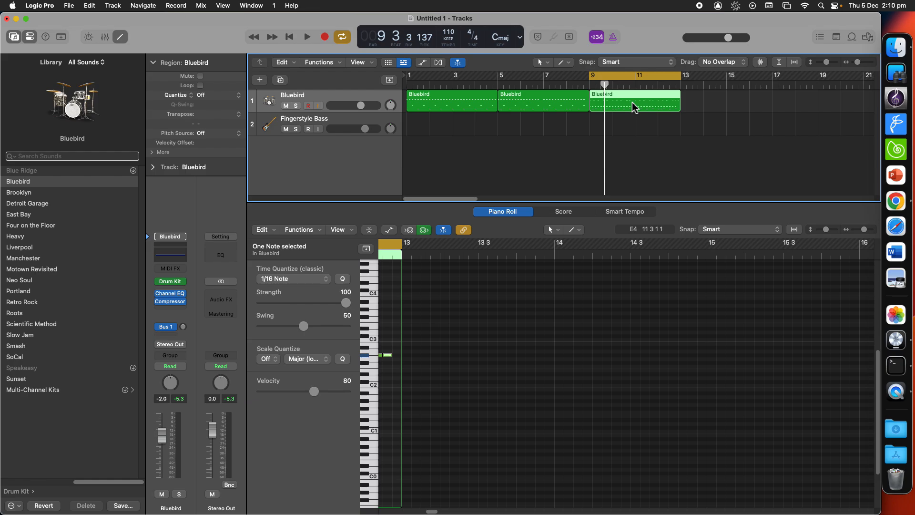
{"action": "key", "text": "super+r"}
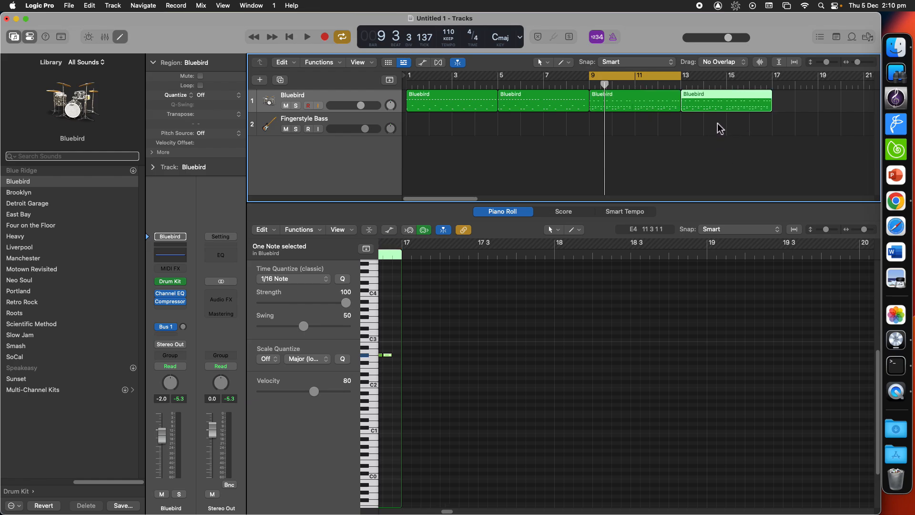
{"action": "key", "text": "Delete"}
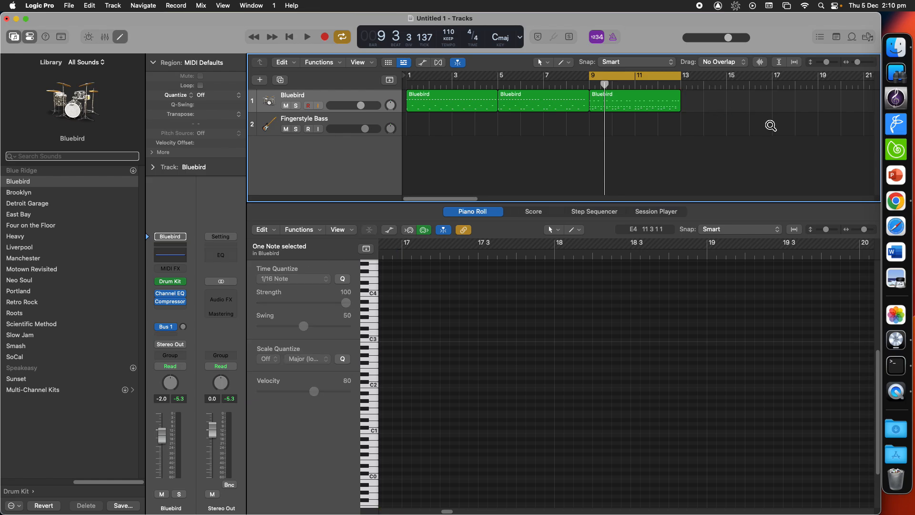
Step: Copy the third Bluebird region to start at bar 13 and move the cycle range over bars 13 to 17
{"action": "left_click_drag", "start_coordinate": [624, 102], "coordinate": [723, 100]}
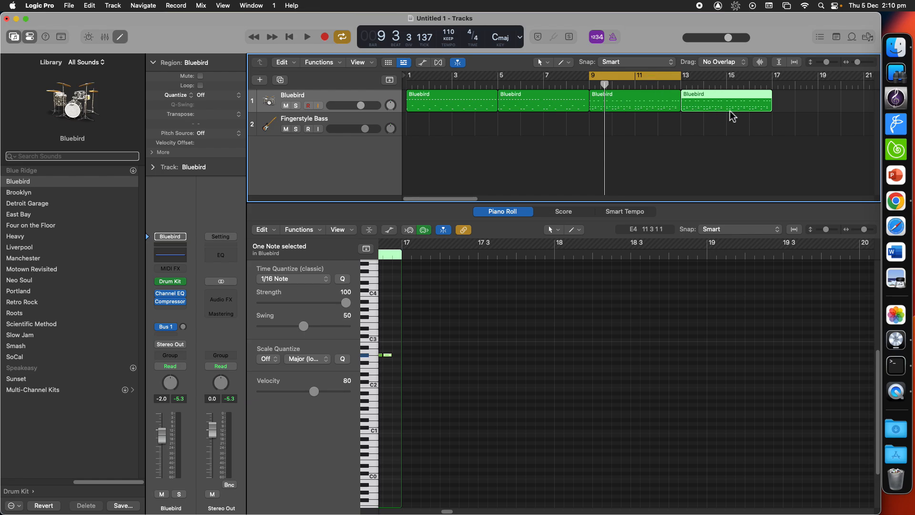
{"action": "scroll", "coordinate": [564, 427], "scroll_direction": "left", "scroll_amount": 10}
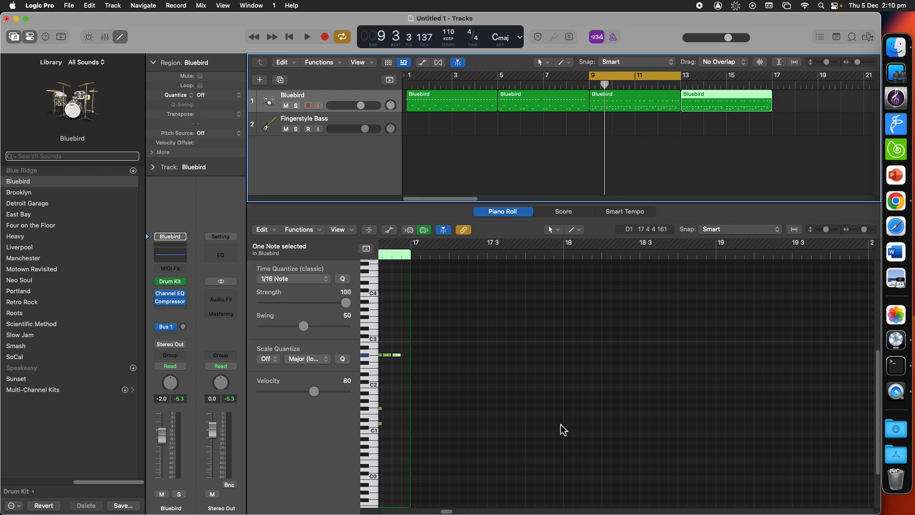
{"action": "left_click", "coordinate": [533, 333]}
{"action": "scroll", "coordinate": [521, 361], "scroll_direction": "left", "scroll_amount": 6}
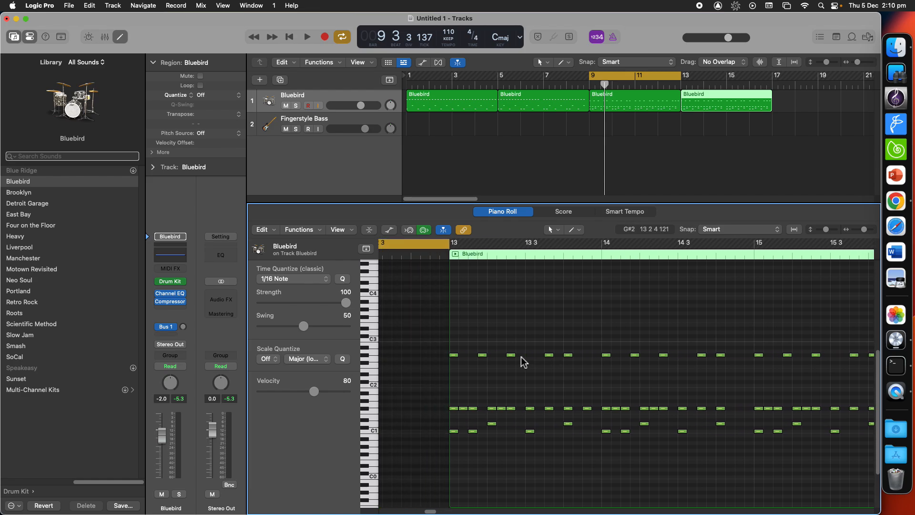
{"action": "left_click_drag", "start_coordinate": [655, 80], "coordinate": [747, 82]}
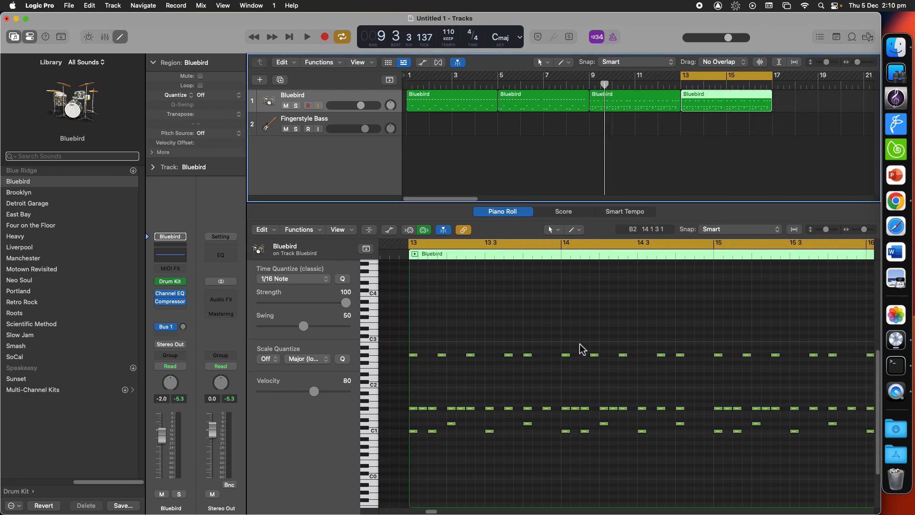
Step: Shift and add C1 kick notes in bars 13 and 14 of the new fourth region
{"action": "scroll", "coordinate": [580, 343], "scroll_direction": "up", "scroll_amount": 2}
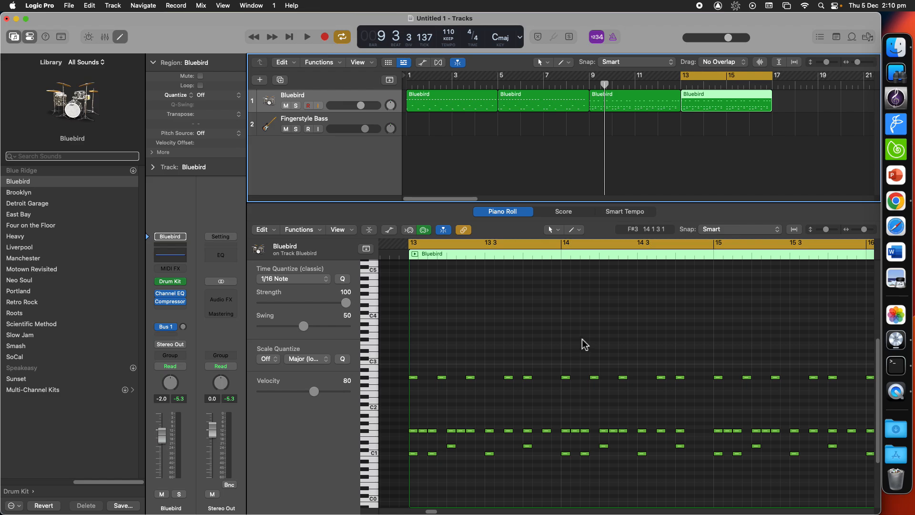
{"action": "scroll", "coordinate": [526, 351], "scroll_direction": "down", "scroll_amount": 4}
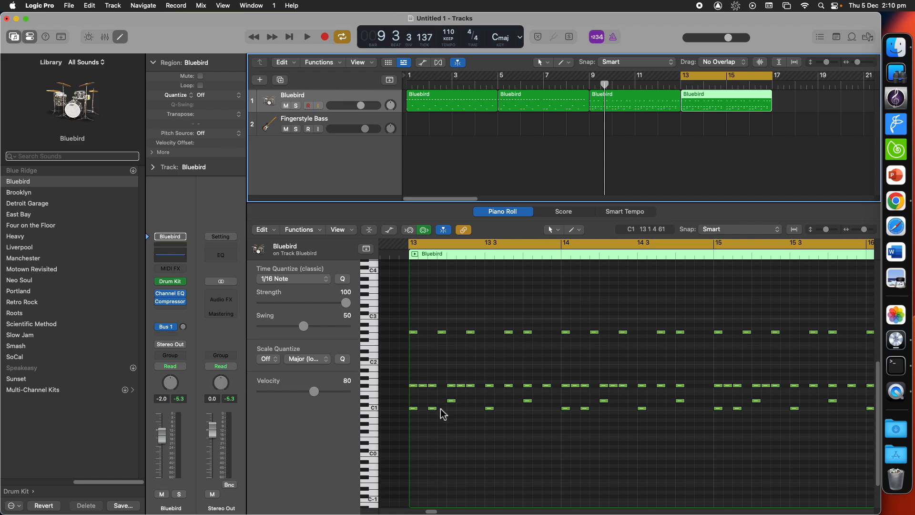
{"action": "left_click_drag", "start_coordinate": [434, 409], "coordinate": [444, 410]}
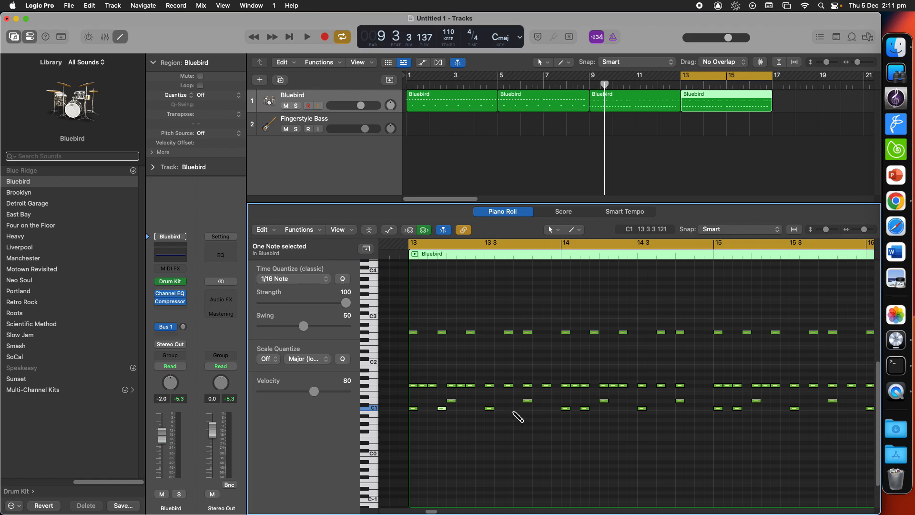
{"action": "left_click", "coordinate": [514, 410]}
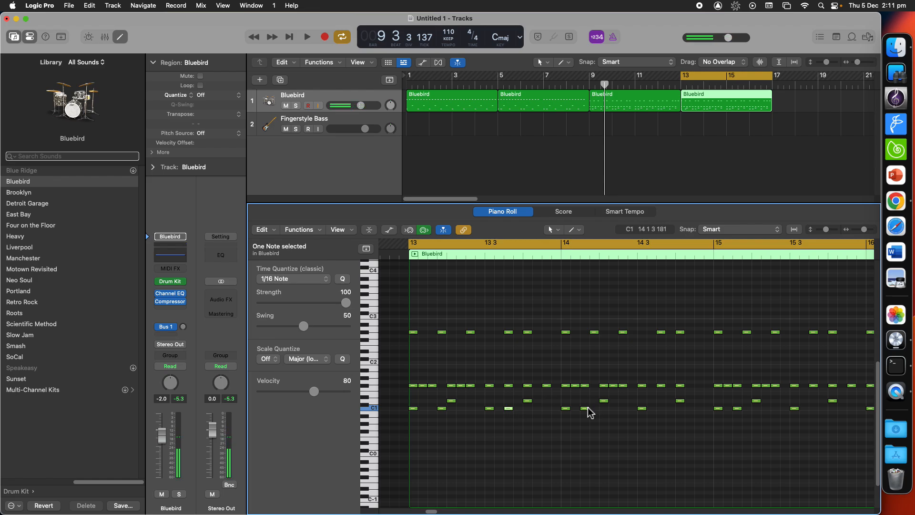
{"action": "left_click_drag", "start_coordinate": [587, 408], "coordinate": [654, 412]}
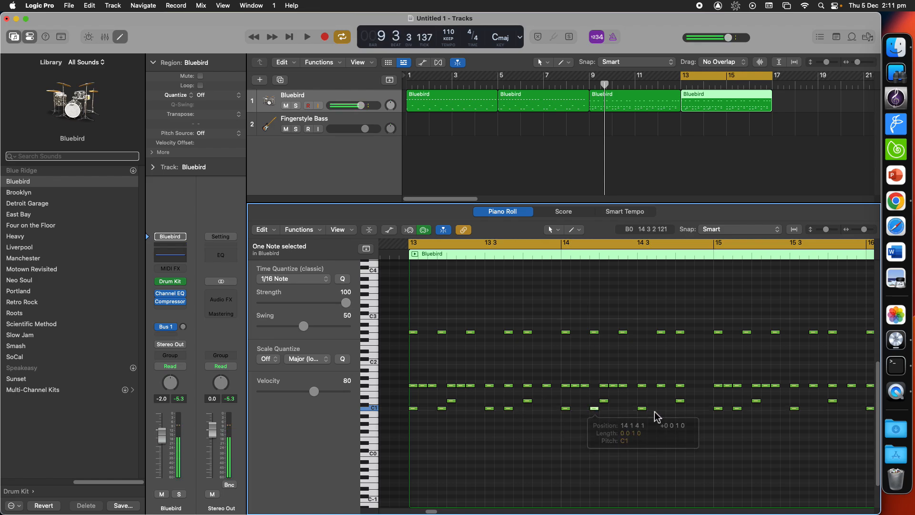
{"action": "left_click", "coordinate": [665, 410], "text": "super"}
Step: Shift C1 kick notes later and add another kick note in bars 15 and 16
{"action": "scroll", "coordinate": [723, 422], "scroll_direction": "right", "scroll_amount": 2}
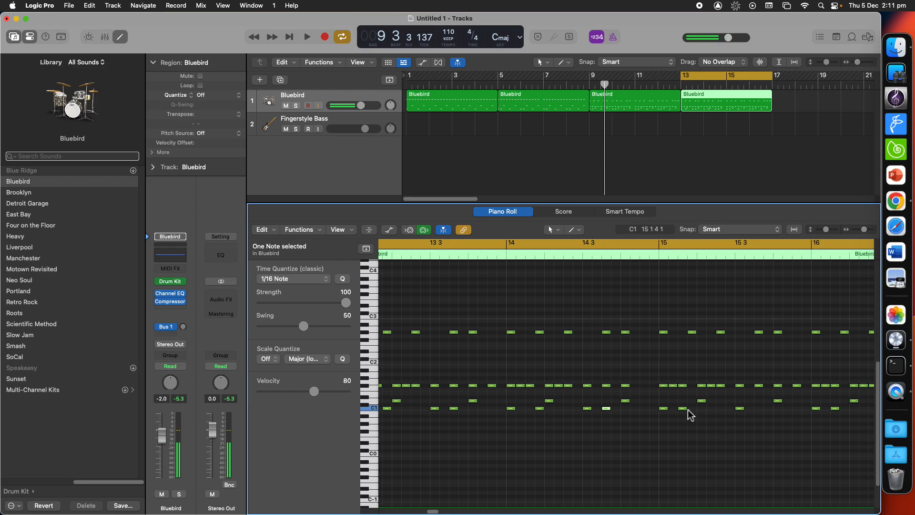
{"action": "left_click_drag", "start_coordinate": [688, 411], "coordinate": [697, 407]}
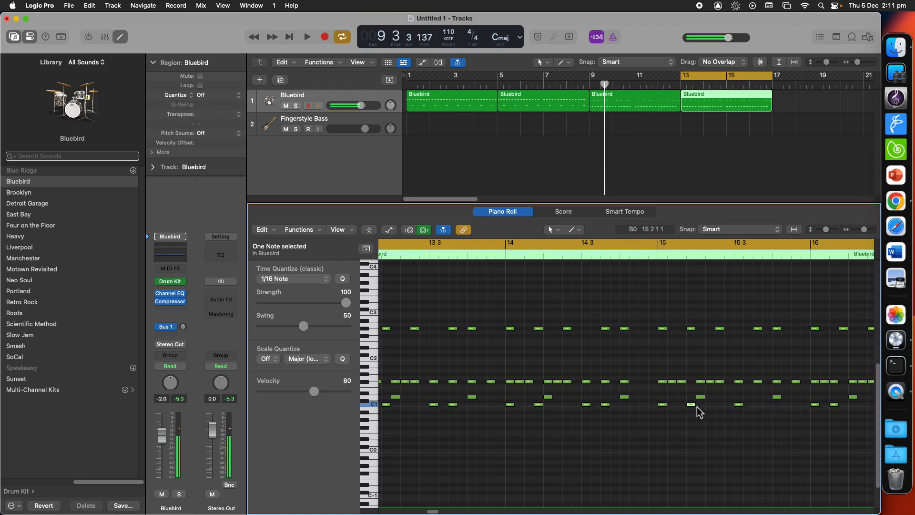
{"action": "scroll", "coordinate": [698, 411], "scroll_direction": "right", "scroll_amount": 2}
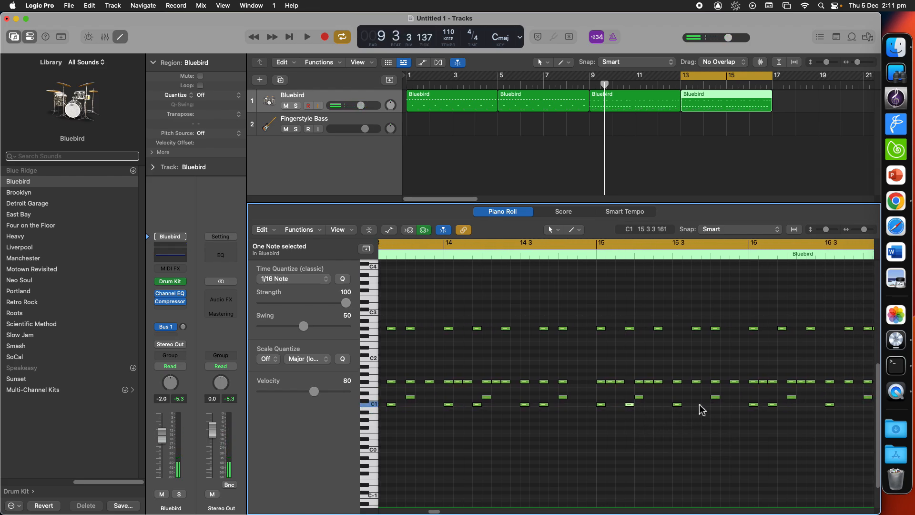
{"action": "scroll", "coordinate": [706, 411], "scroll_direction": "right", "scroll_amount": 3}
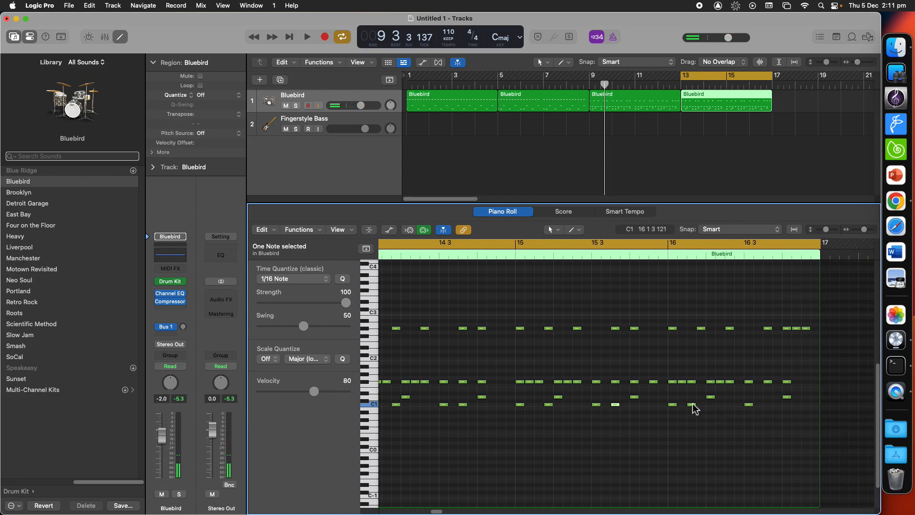
{"action": "left_click_drag", "start_coordinate": [694, 409], "coordinate": [712, 409]}
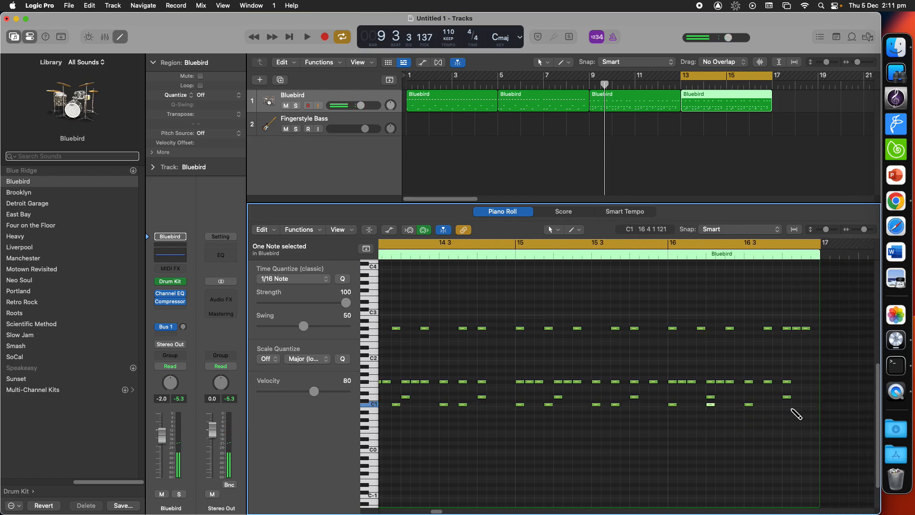
{"action": "left_click", "coordinate": [789, 405]}
{"action": "scroll", "coordinate": [787, 417], "scroll_direction": "left", "scroll_amount": 2}
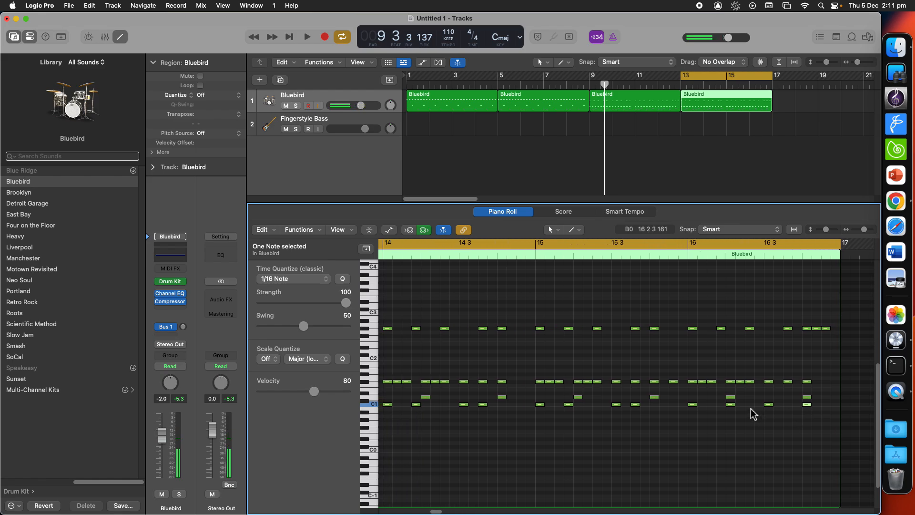
{"action": "scroll", "coordinate": [683, 402], "scroll_direction": "left", "scroll_amount": 10}
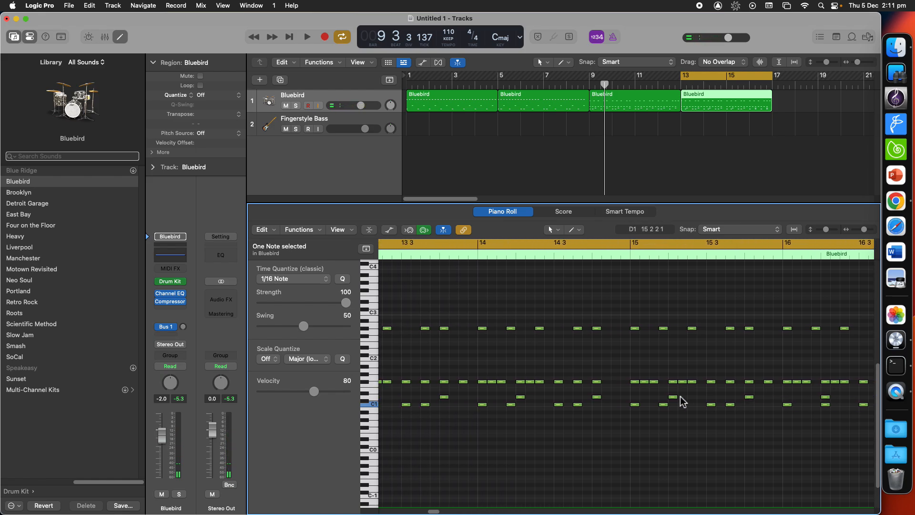
{"action": "scroll", "coordinate": [682, 402], "scroll_direction": "left", "scroll_amount": 18}
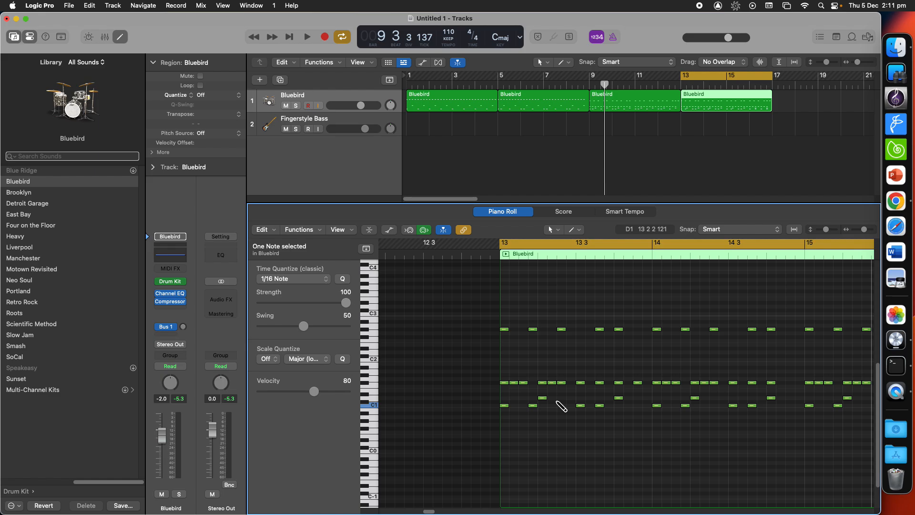
Step: Add C#1 notes in bar 13 and bar 16 of the fourth region
{"action": "left_click", "coordinate": [551, 398]}
{"action": "scroll", "coordinate": [609, 402], "scroll_direction": "right", "scroll_amount": 2}
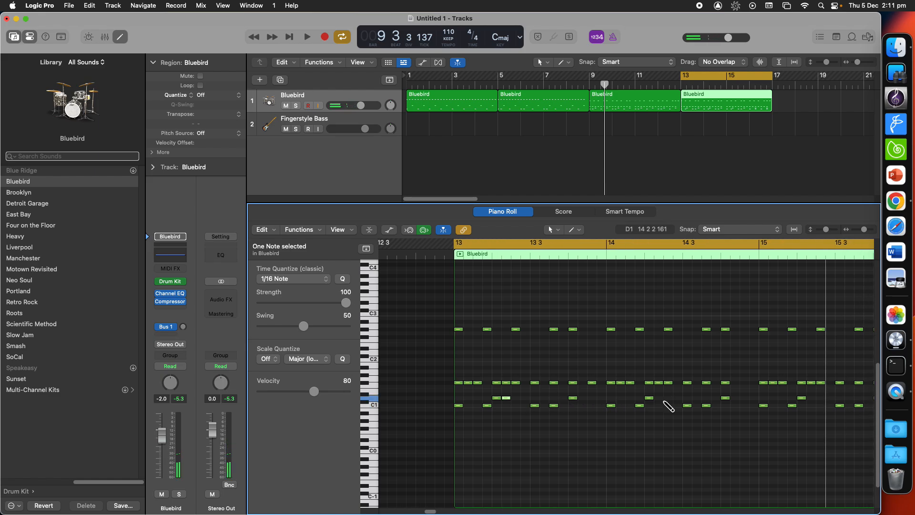
{"action": "scroll", "coordinate": [672, 406], "scroll_direction": "right", "scroll_amount": 5}
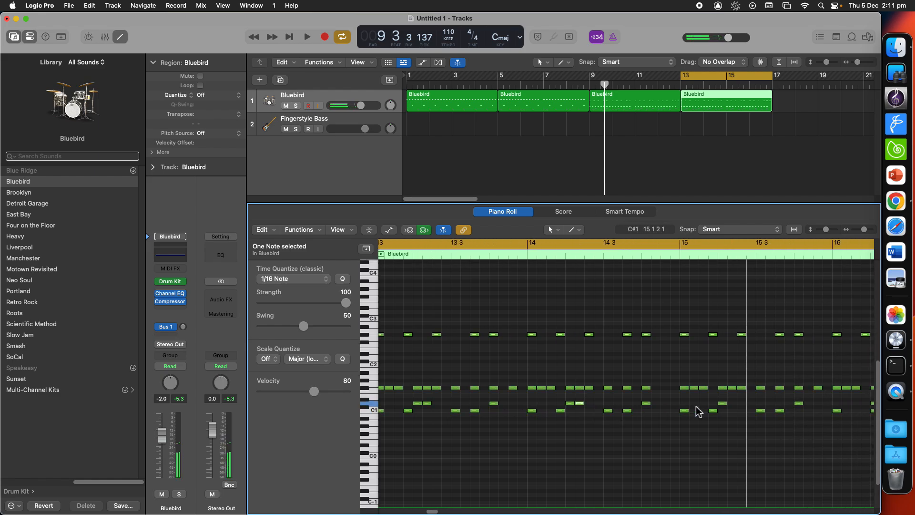
{"action": "scroll", "coordinate": [697, 410], "scroll_direction": "right", "scroll_amount": 4}
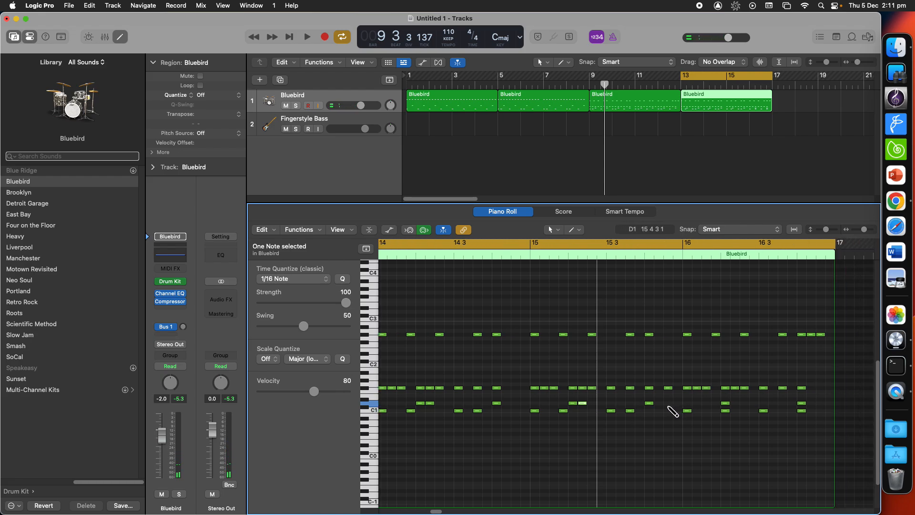
{"action": "left_click", "coordinate": [736, 404]}
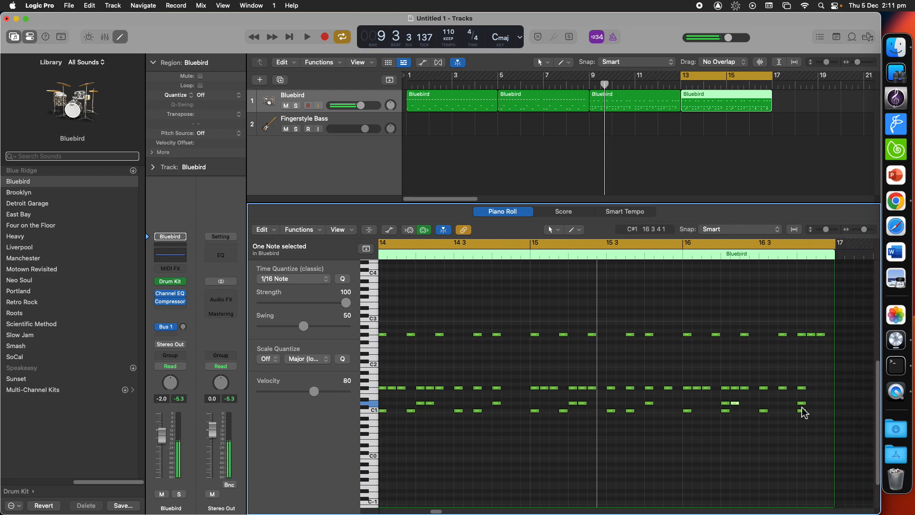
{"action": "scroll", "coordinate": [704, 408], "scroll_direction": "left", "scroll_amount": 5}
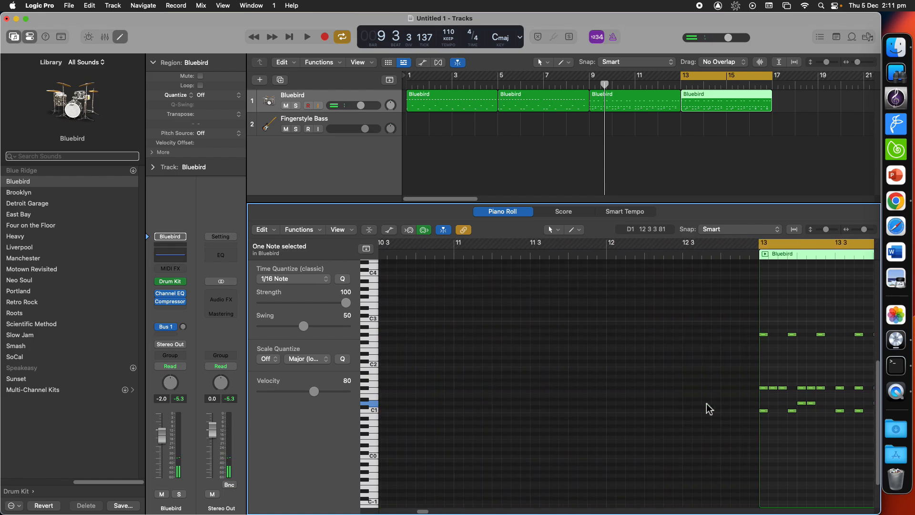
Step: Add D1 notes near the end of bars 13, 14, 15 and 16 in the fourth Bluebird region
{"action": "scroll", "coordinate": [702, 407], "scroll_direction": "right", "scroll_amount": 5}
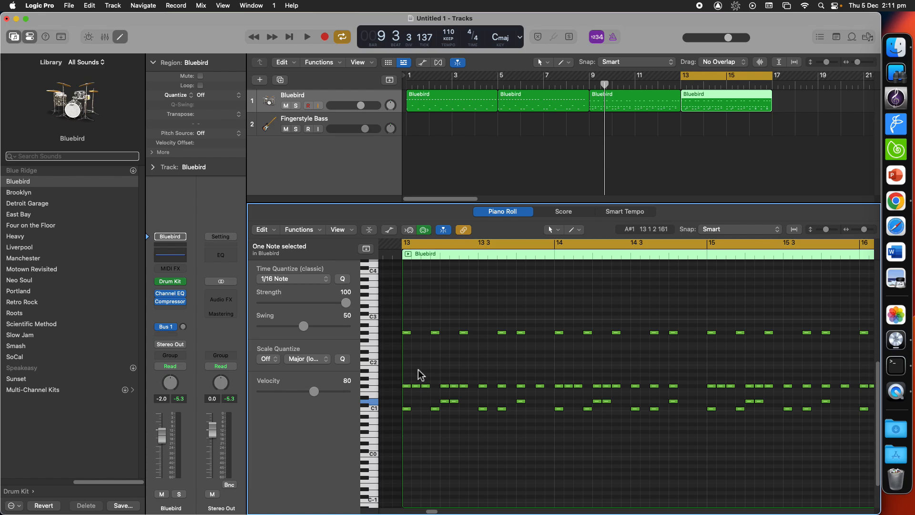
{"action": "left_click", "coordinate": [511, 444]}
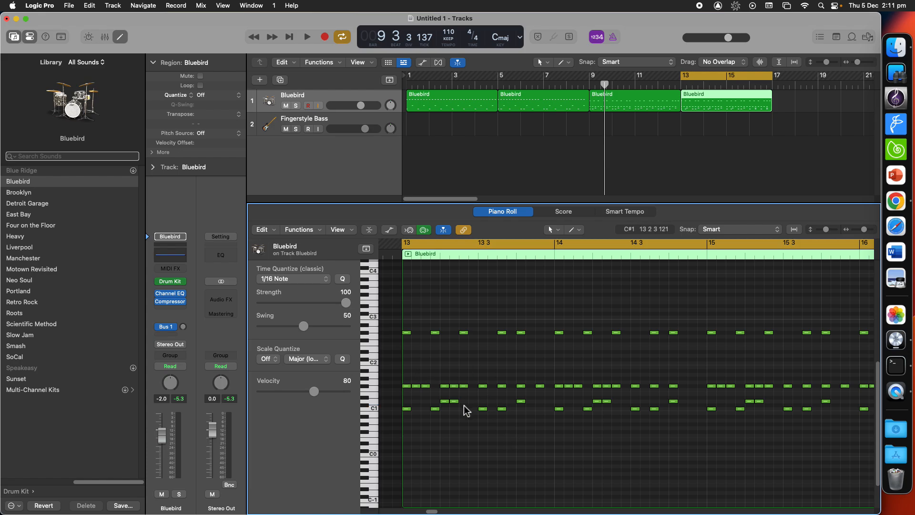
{"action": "left_click", "coordinate": [525, 401]}
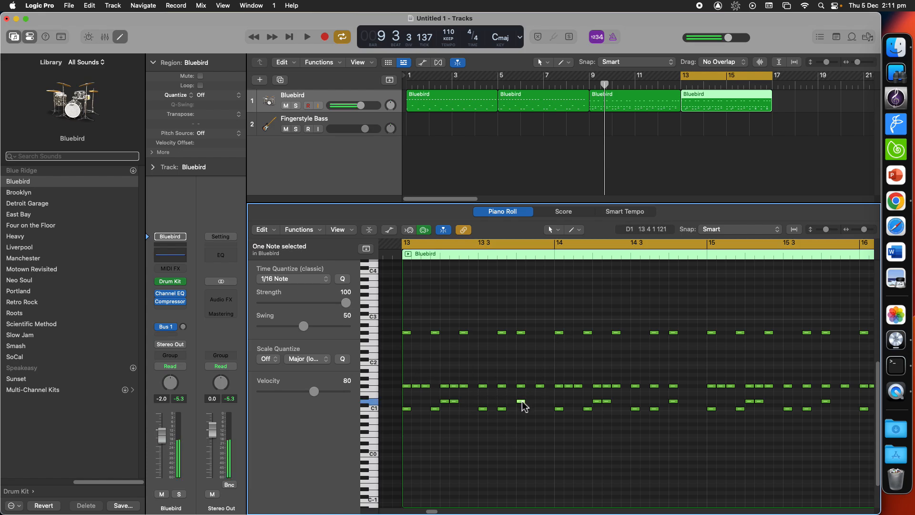
{"action": "scroll", "coordinate": [544, 408], "scroll_direction": "right", "scroll_amount": 2}
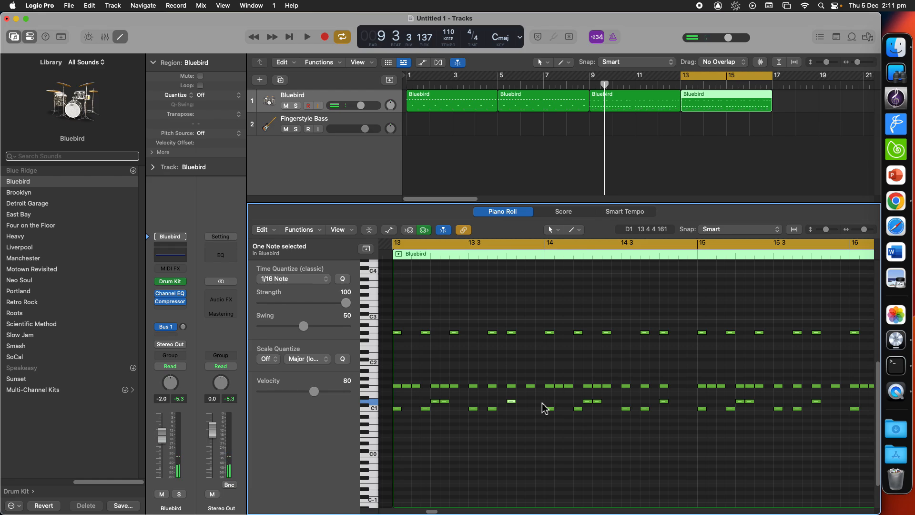
{"action": "scroll", "coordinate": [543, 407], "scroll_direction": "right", "scroll_amount": 3}
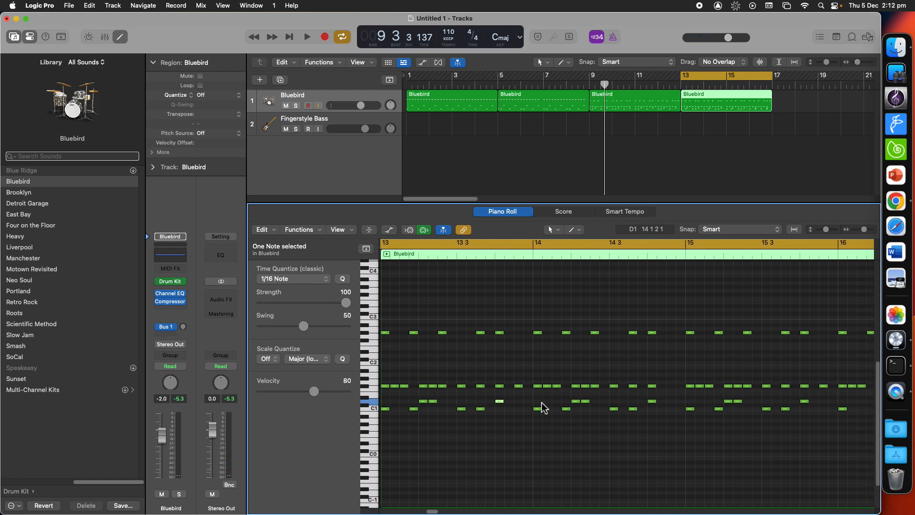
{"action": "left_click", "coordinate": [653, 402], "text": "shift"}
{"action": "scroll", "coordinate": [660, 409], "scroll_direction": "right", "scroll_amount": 20}
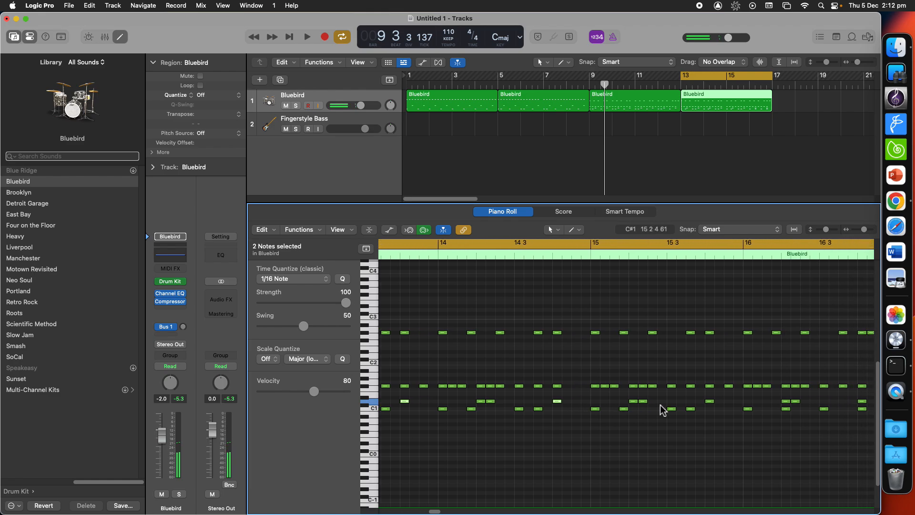
{"action": "scroll", "coordinate": [662, 409], "scroll_direction": "right", "scroll_amount": 15}
{"action": "left_click", "coordinate": [627, 402], "text": "shift"}
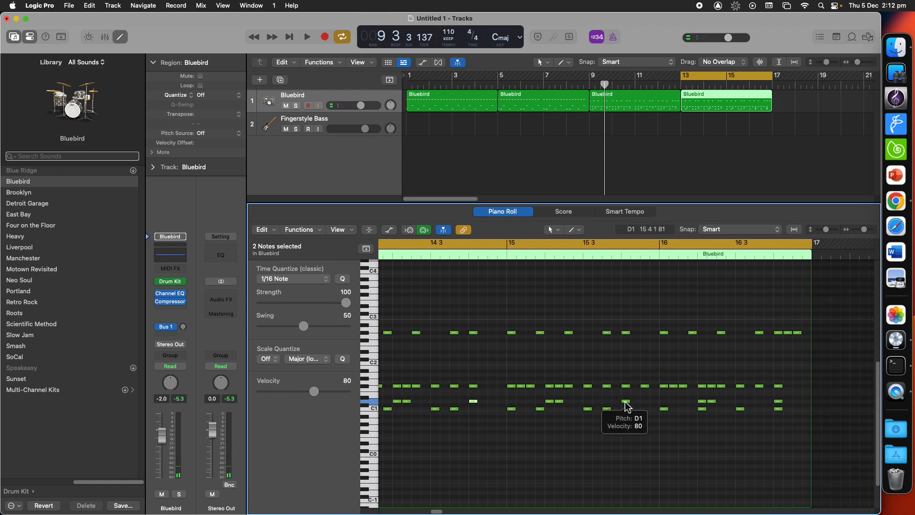
{"action": "scroll", "coordinate": [639, 408], "scroll_direction": "right", "scroll_amount": 10}
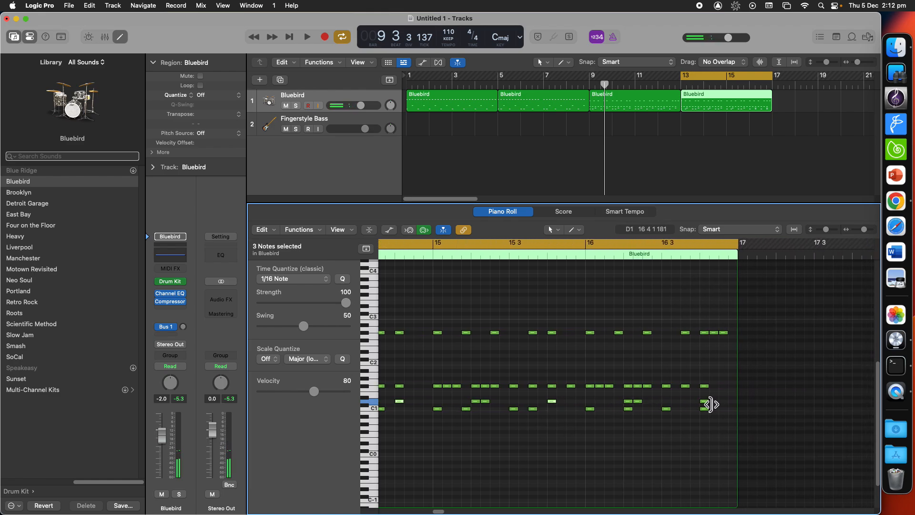
{"action": "left_click", "coordinate": [705, 402], "text": "shift"}
Step: Set the velocity of the selected D1 notes to 127
{"action": "scroll", "coordinate": [607, 410], "scroll_direction": "left", "scroll_amount": 10}
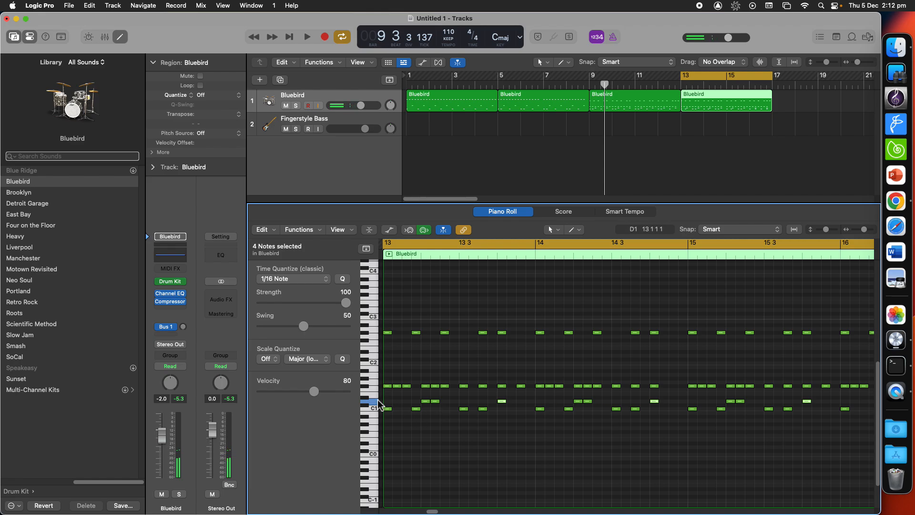
{"action": "left_click_drag", "start_coordinate": [314, 393], "coordinate": [359, 400]}
{"action": "scroll", "coordinate": [520, 443], "scroll_direction": "left", "scroll_amount": 10}
{"action": "scroll", "coordinate": [516, 441], "scroll_direction": "right", "scroll_amount": 10}
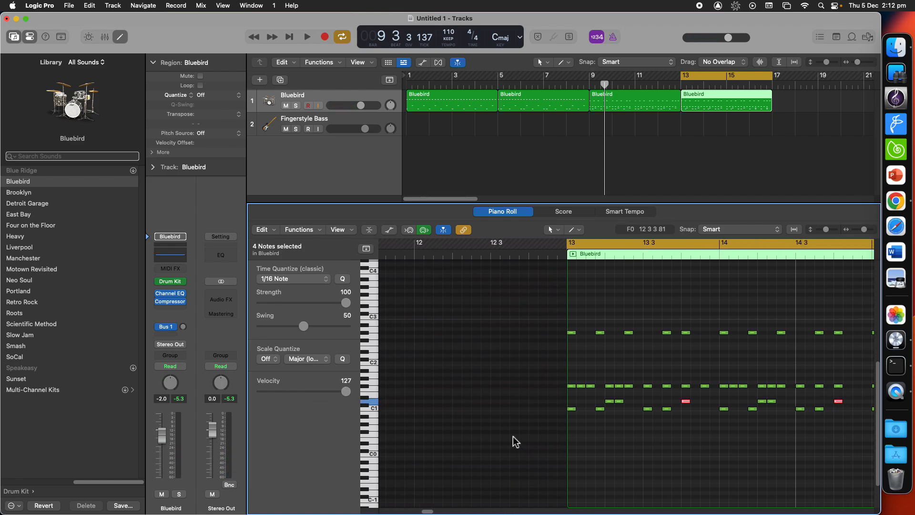
{"action": "left_click", "coordinate": [532, 447]}
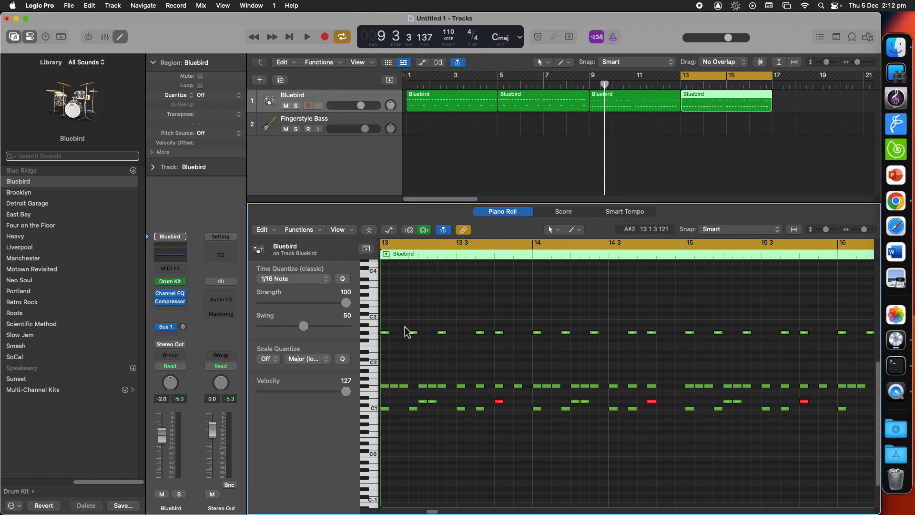
Step: Select four G#2 notes across bars 13 to 16 and set their velocity to 119
{"action": "scroll", "coordinate": [414, 333], "scroll_direction": "left", "scroll_amount": 3}
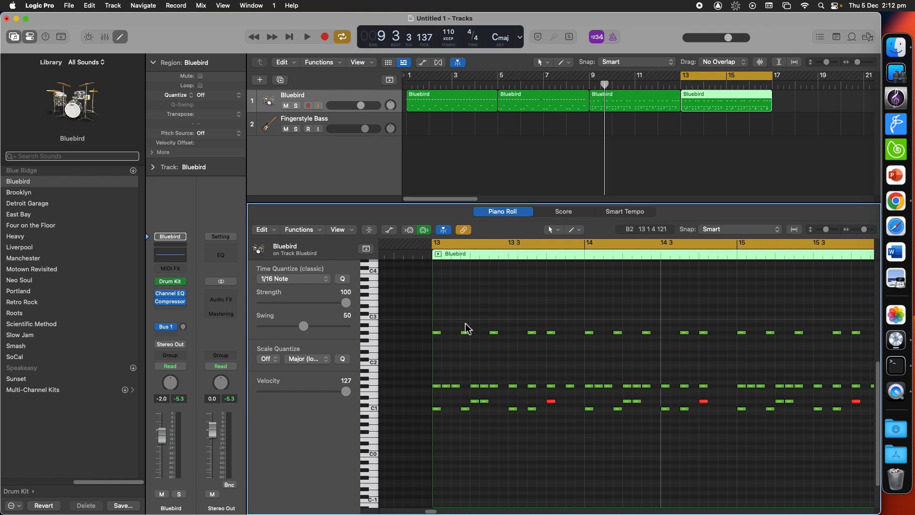
{"action": "left_click", "coordinate": [495, 332]}
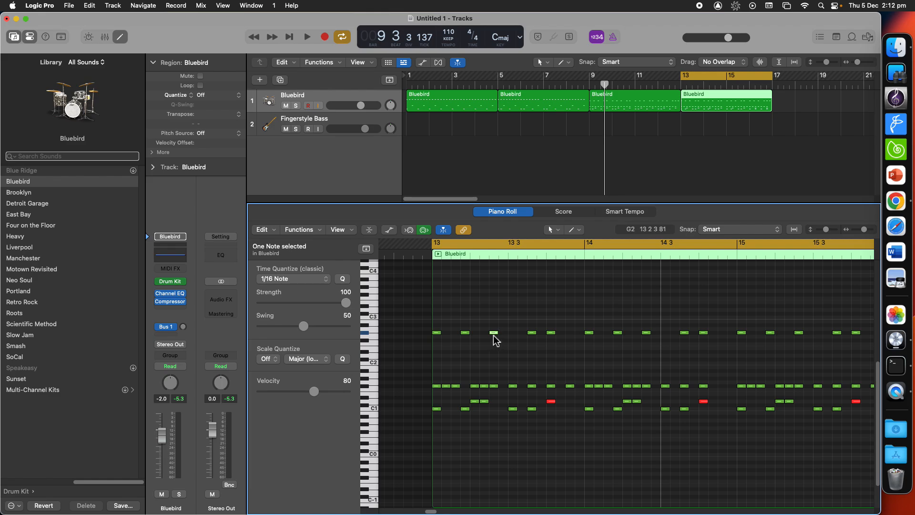
{"action": "left_click", "coordinate": [647, 334], "text": "shift"}
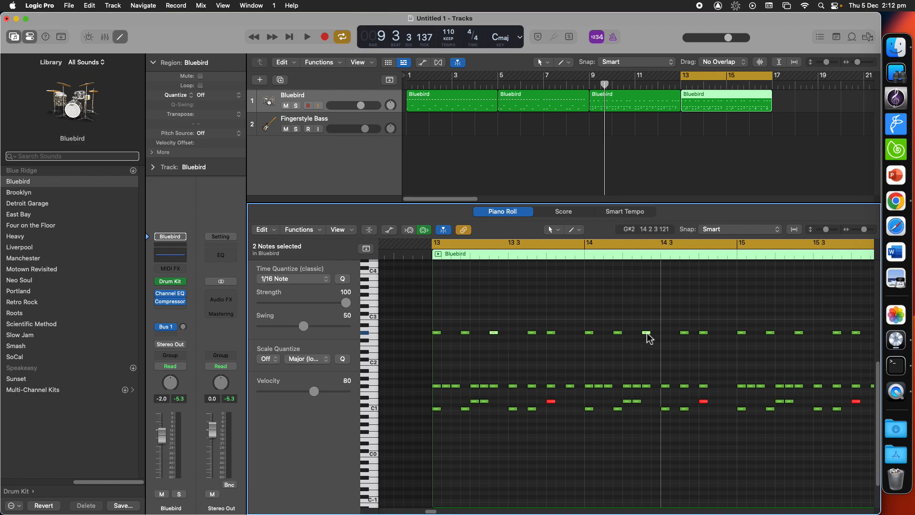
{"action": "scroll", "coordinate": [689, 348], "scroll_direction": "right", "scroll_amount": 1}
{"action": "scroll", "coordinate": [689, 347], "scroll_direction": "right", "scroll_amount": 3}
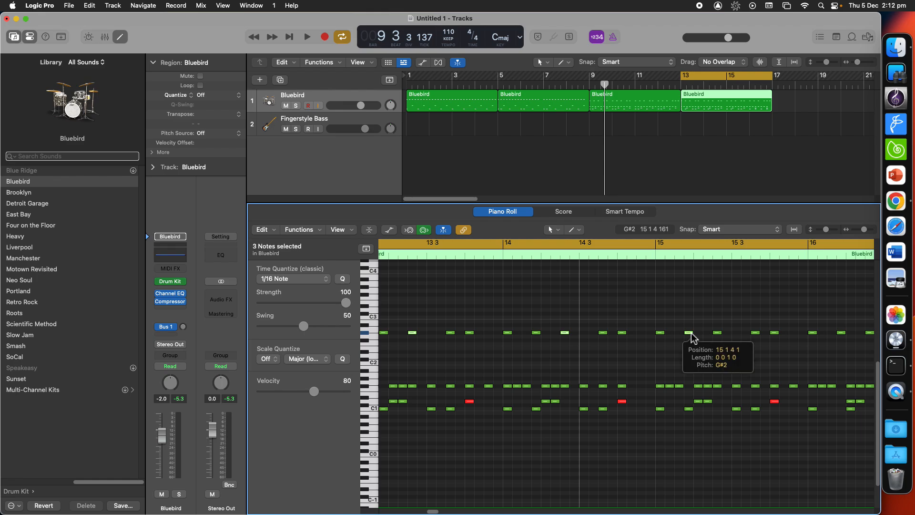
{"action": "scroll", "coordinate": [697, 339], "scroll_direction": "right", "scroll_amount": 2}
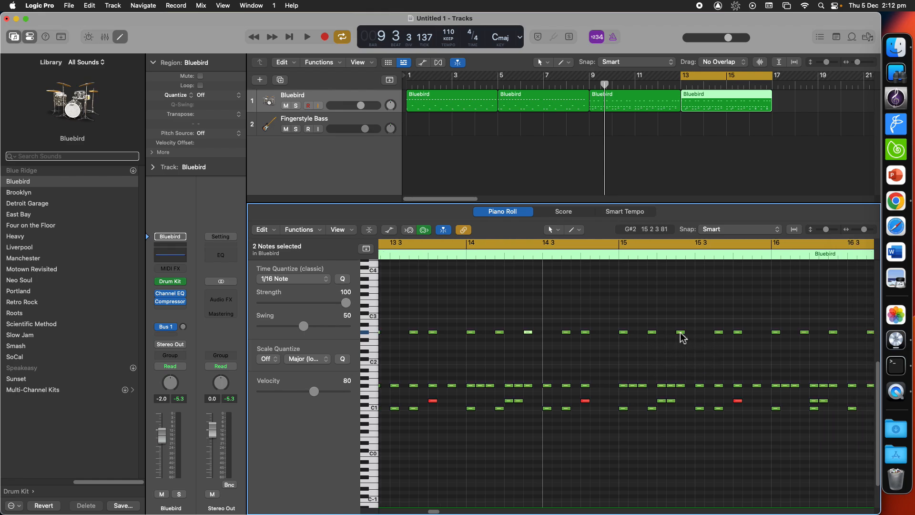
{"action": "left_click", "coordinate": [681, 332], "text": "shift"}
{"action": "scroll", "coordinate": [692, 341], "scroll_direction": "right", "scroll_amount": 7}
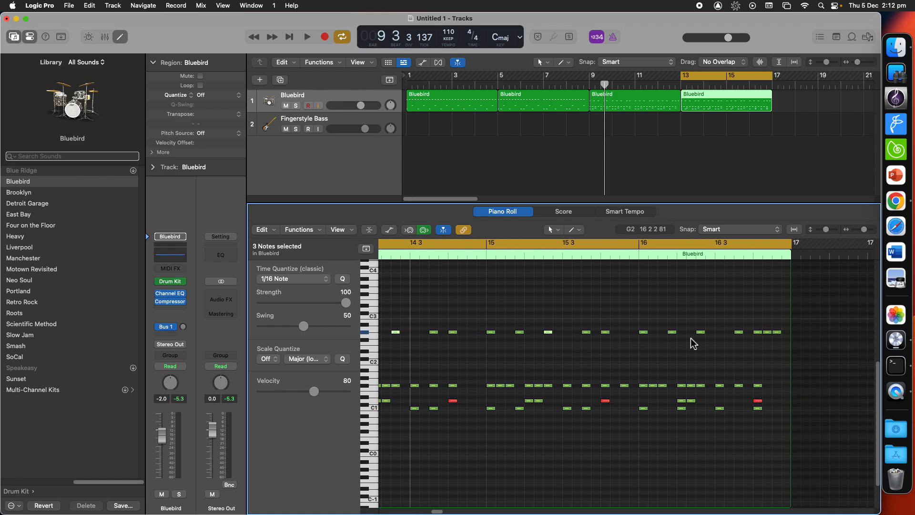
{"action": "left_click", "coordinate": [677, 332], "text": "shift"}
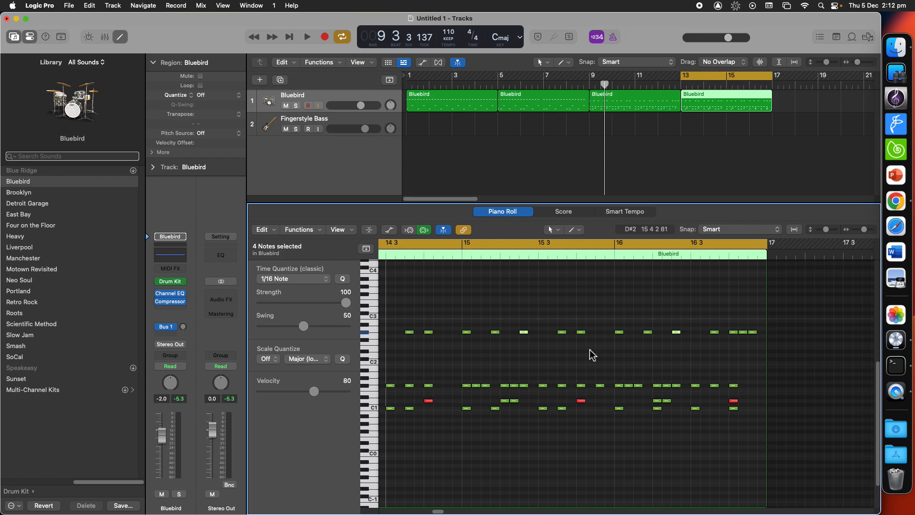
{"action": "scroll", "coordinate": [591, 354], "scroll_direction": "left", "scroll_amount": 14}
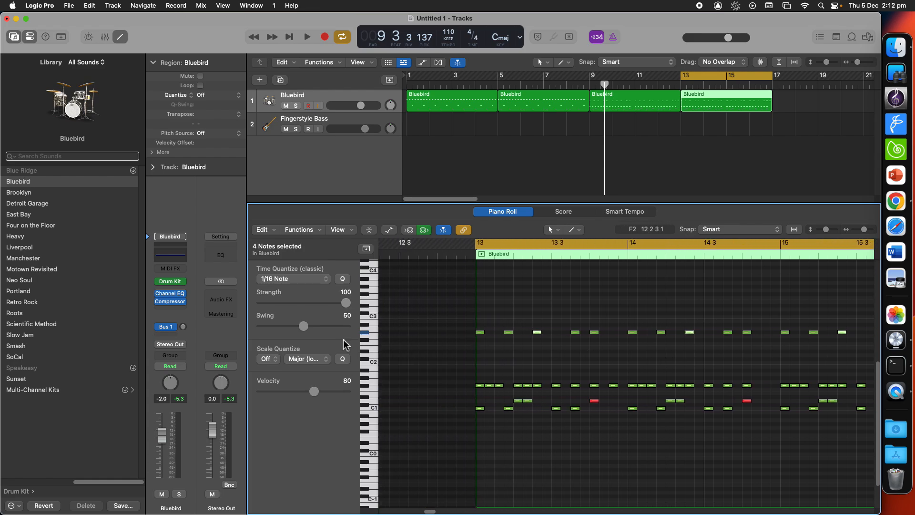
{"action": "left_click_drag", "start_coordinate": [315, 393], "coordinate": [341, 392]}
{"action": "left_click", "coordinate": [597, 359]}
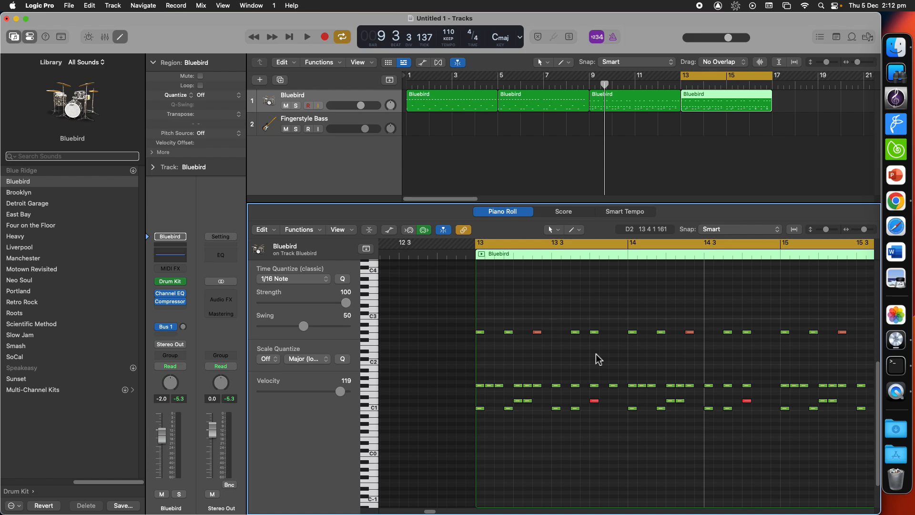
Step: Play the beat back from the start and stop it
{"action": "key", "text": "Return"}
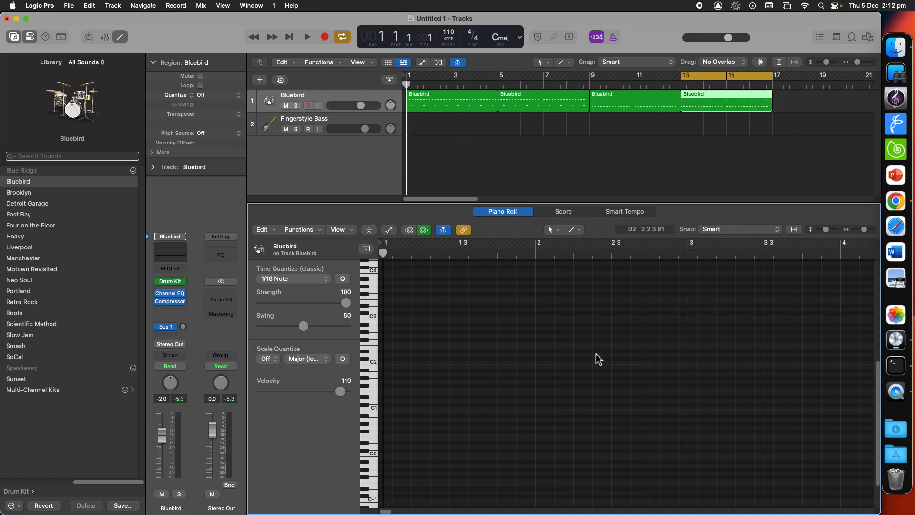
{"action": "key", "text": "space"}
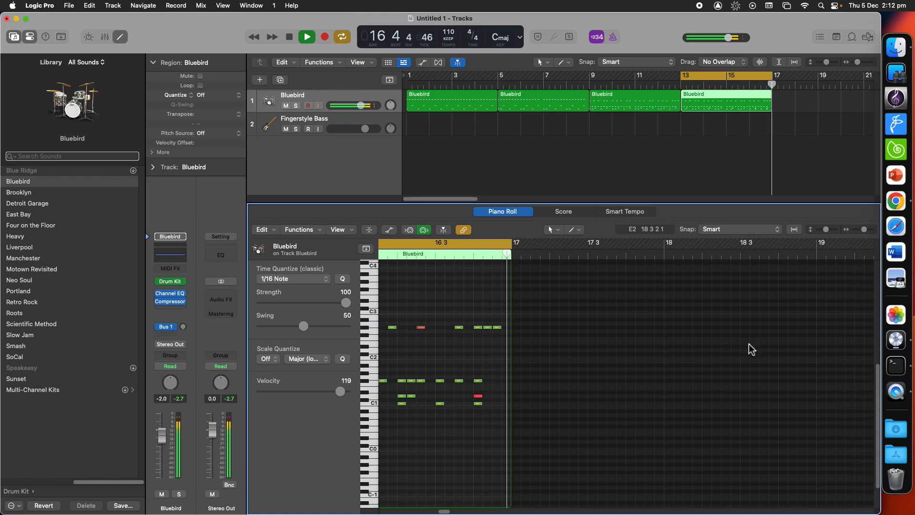
{"action": "key", "text": "space"}
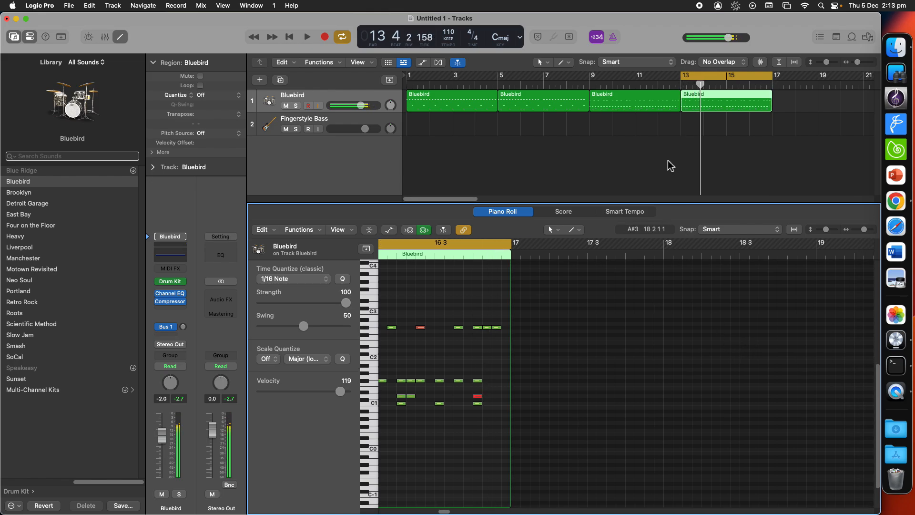
Step: Review the notes of each Bluebird region in turn, ending on the first region
{"action": "left_click", "coordinate": [451, 105]}
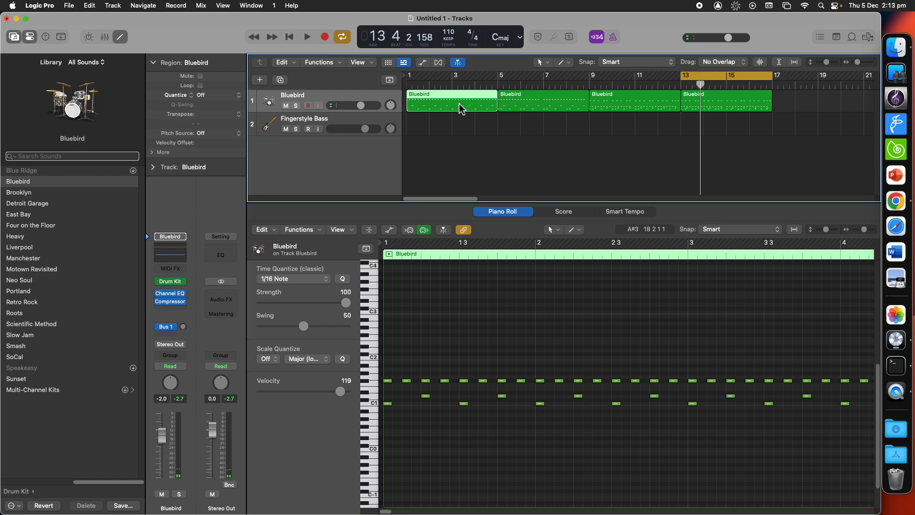
{"action": "left_click", "coordinate": [545, 110]}
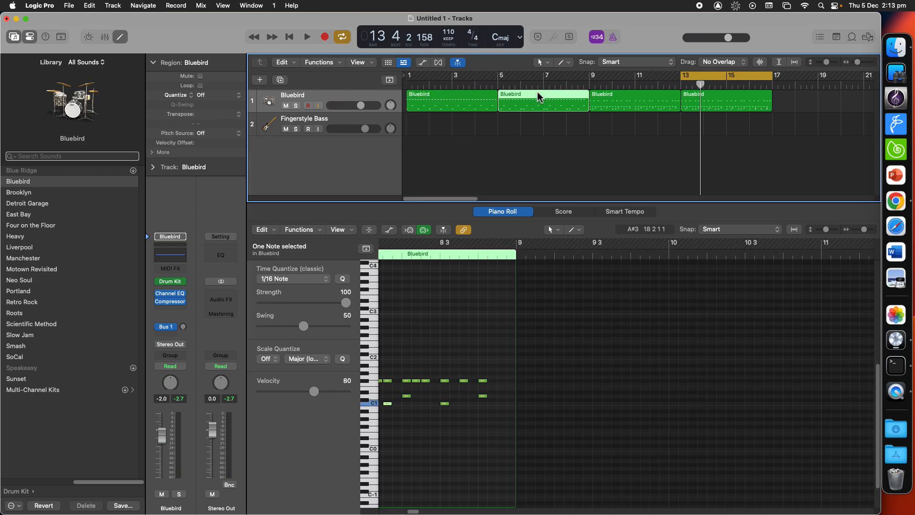
{"action": "left_click", "coordinate": [628, 104]}
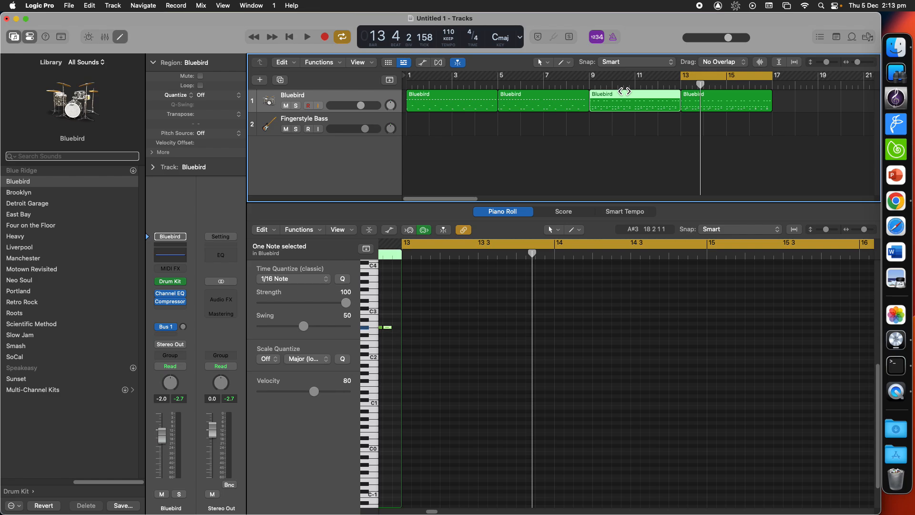
{"action": "left_click", "coordinate": [737, 103]}
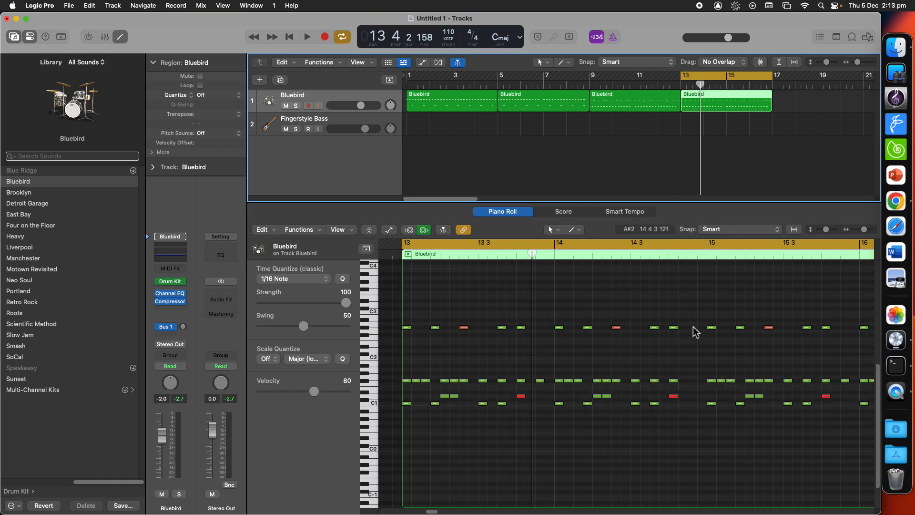
{"action": "scroll", "coordinate": [687, 374], "scroll_direction": "left", "scroll_amount": 3}
{"action": "scroll", "coordinate": [677, 371], "scroll_direction": "right", "scroll_amount": 3}
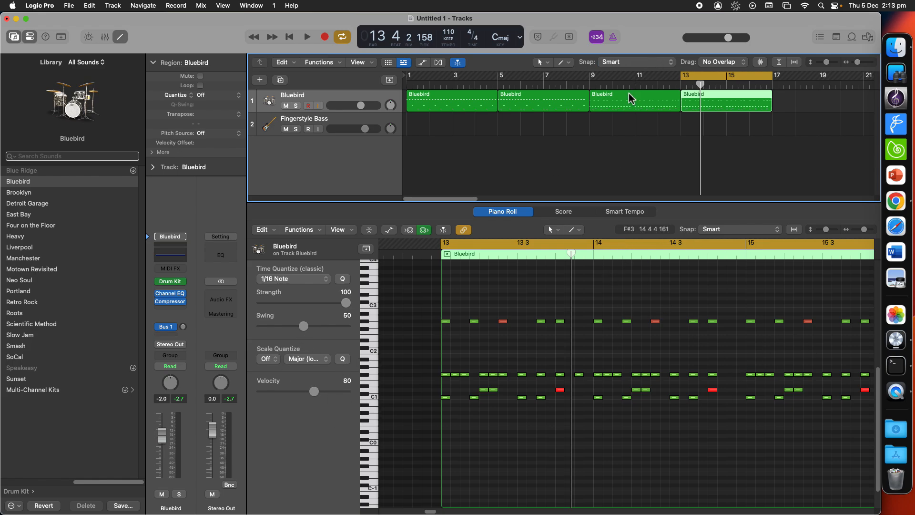
{"action": "key", "text": "Left"}
{"action": "key", "text": "Left"}
{"action": "key", "text": "Left"}
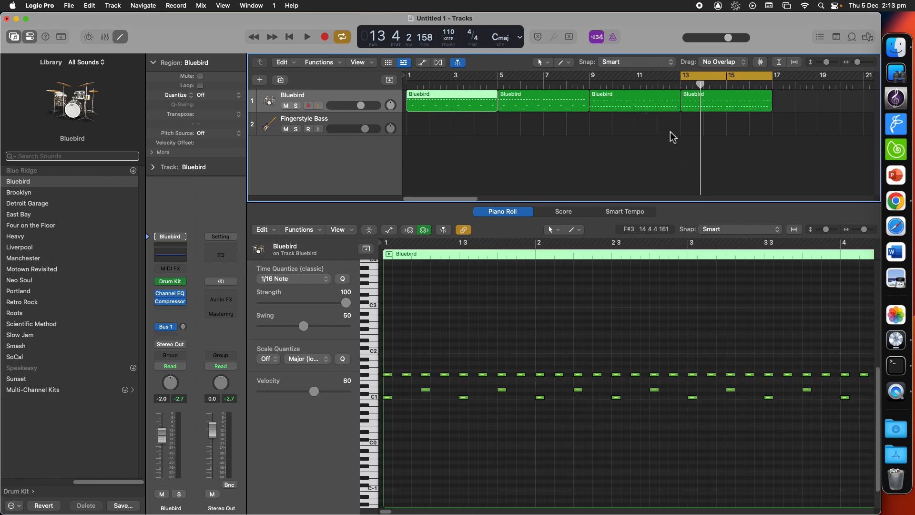